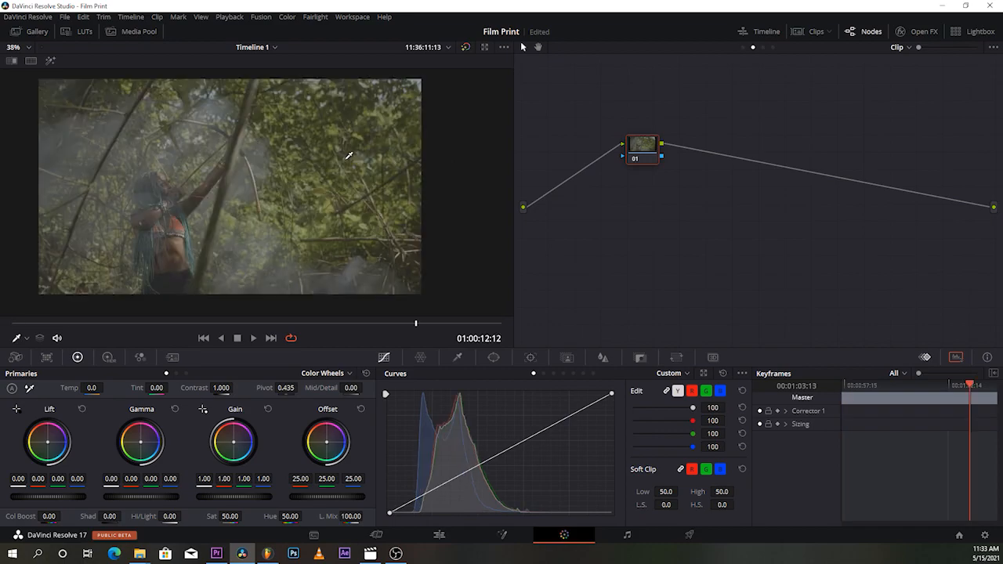
# - Add both timeline clips to a new group, keeping the suggested group name
pyautogui.moveTo(348, 155)
pyautogui.mouseDown()
pyautogui.moveTo(352, 180)
pyautogui.moveTo(359, 157)
pyautogui.mouseUp()
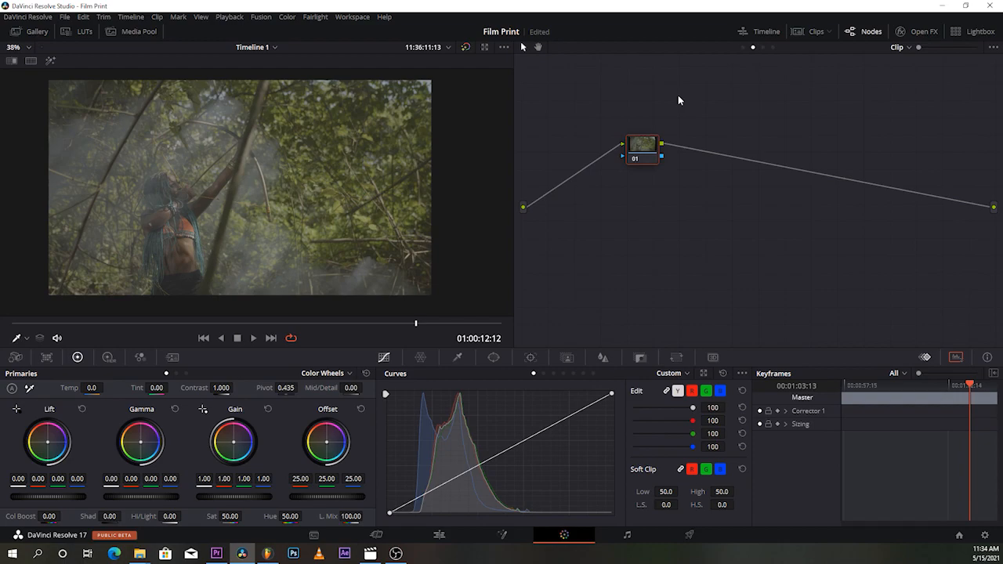
pyautogui.click(797, 32)
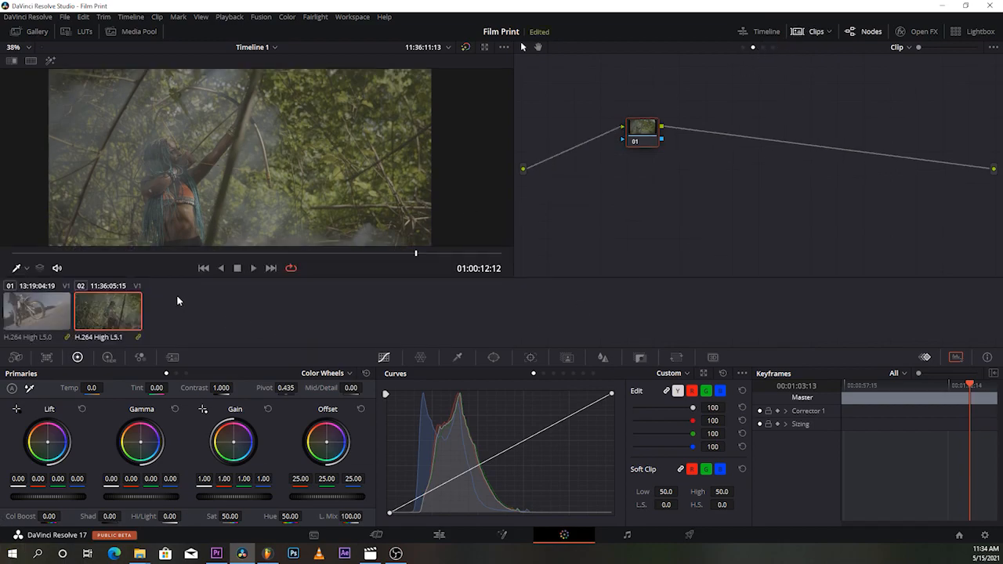
pyautogui.rightClick(91, 314)
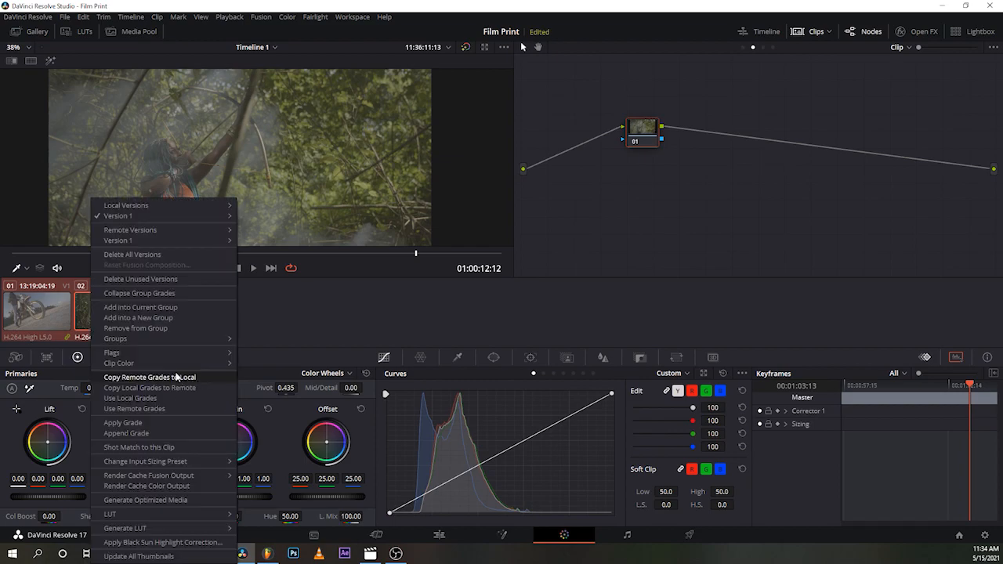
pyautogui.click(179, 318)
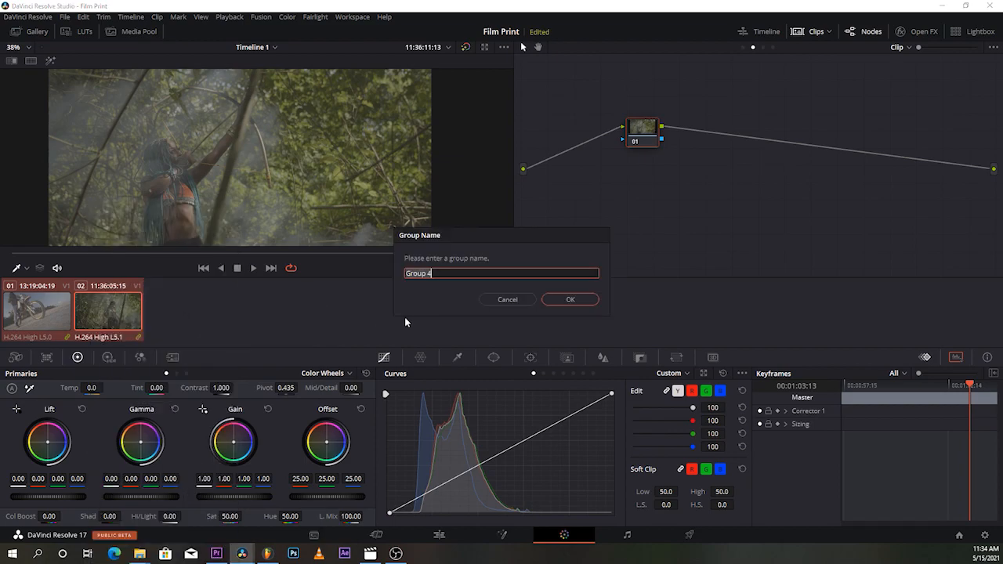
pyautogui.click(552, 300)
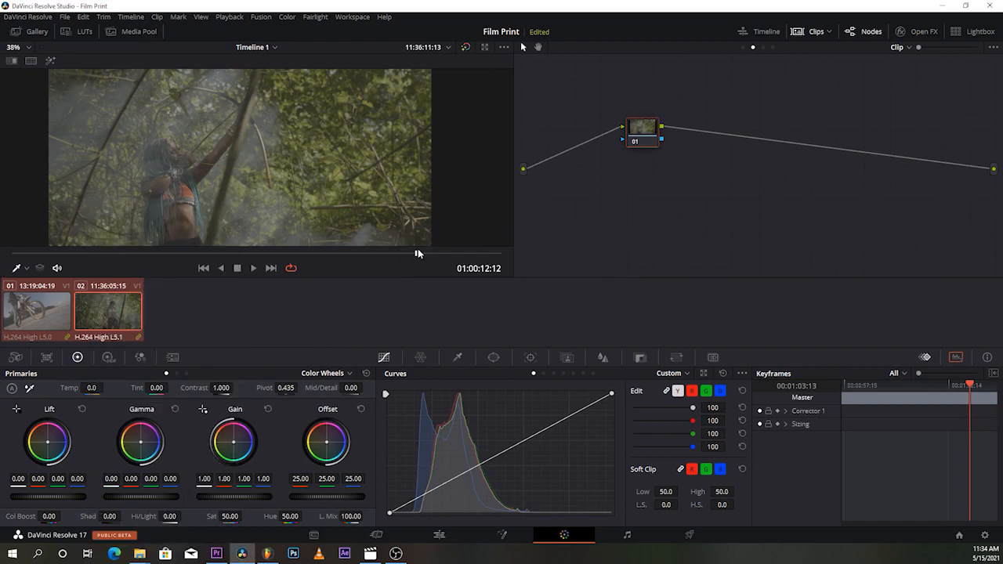
# - At the Group Post-Clip level, add a second serial node, labelling node 02 cst and node 01 nr
pyautogui.click(763, 48)
pyautogui.hotkey('alt', 's')
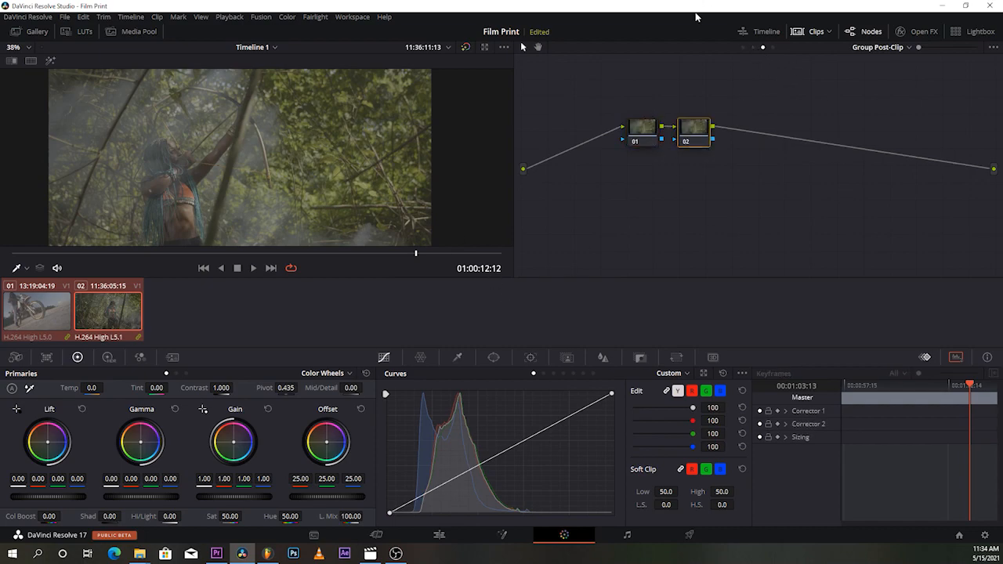
pyautogui.rightClick(708, 138)
pyautogui.click(725, 162)
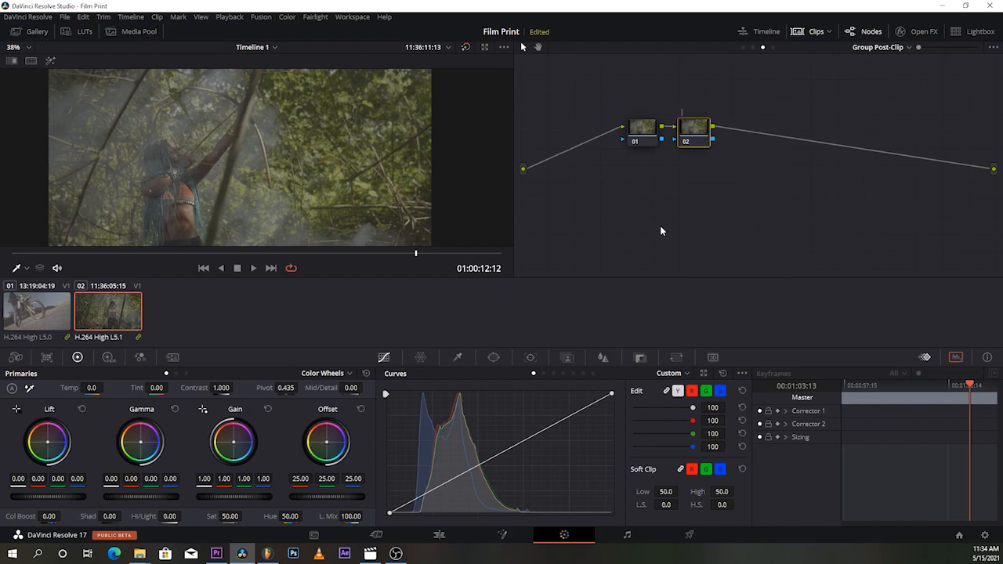
pyautogui.click(641, 130)
pyautogui.rightClick(636, 145)
pyautogui.click(647, 165)
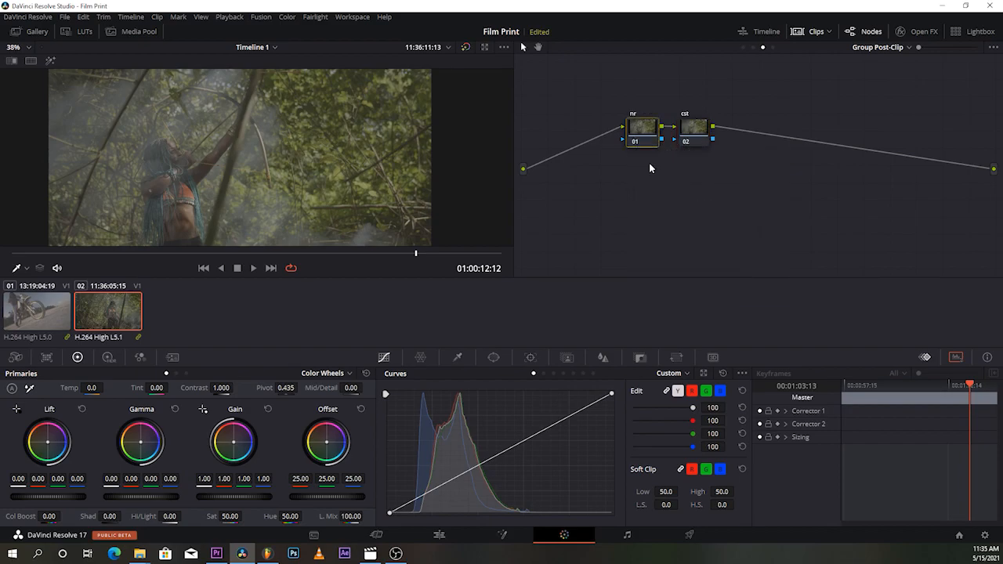
# - At the Clip level, add six serial nodes after node 01
pyautogui.click(753, 47)
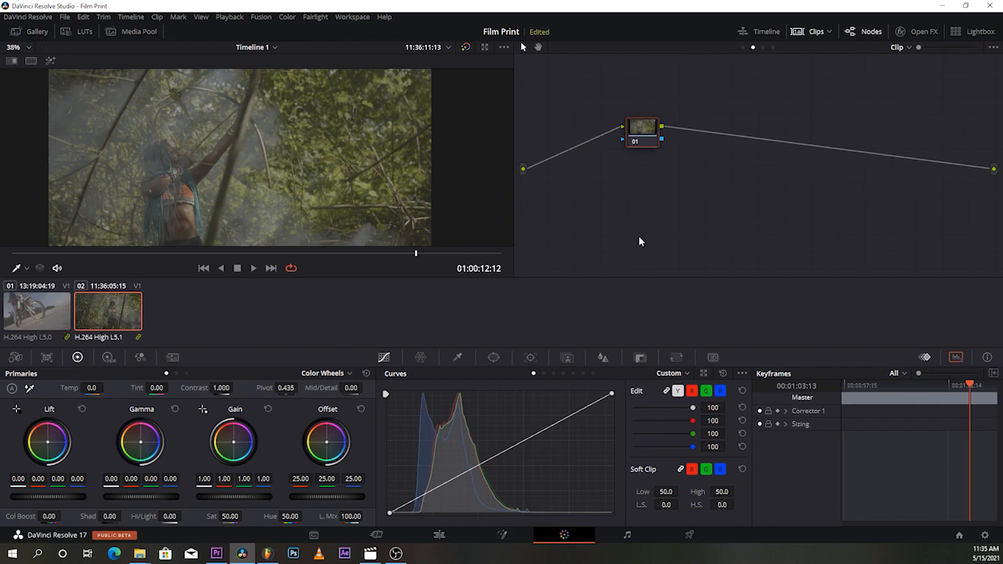
pyautogui.hotkey('alt', 's')
pyautogui.hotkey('alt', 's')
pyautogui.hotkey('alt', 's')
pyautogui.hotkey('alt', 's')
pyautogui.hotkey('alt', 's')
pyautogui.hotkey('alt', 's')
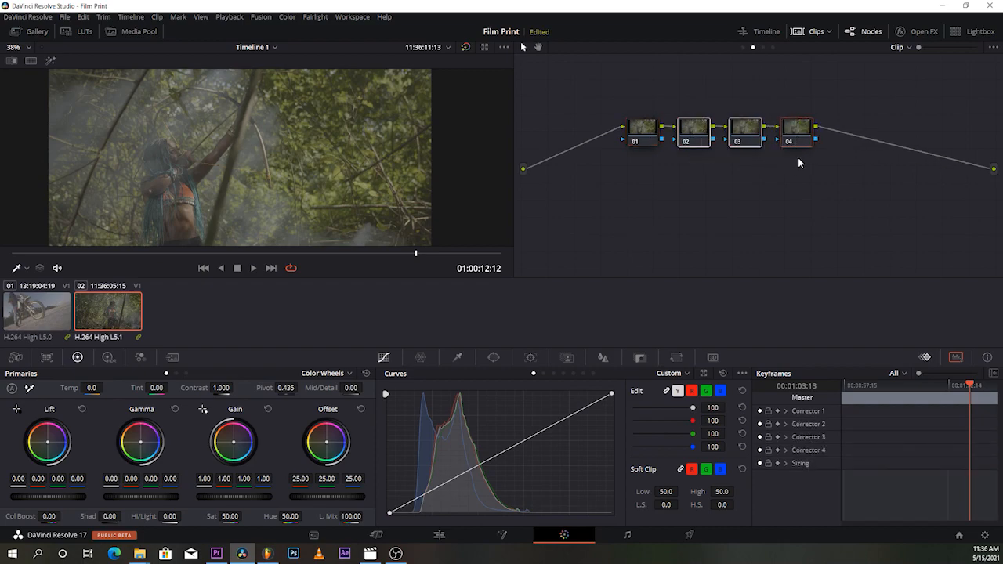
# - Arrange the clip nodes in three rows: node 01 on its own, nodes 02 to 04 below it, and nodes 05 to 07 underneath
pyautogui.moveTo(828, 105); pyautogui.dragTo(961, 153)
pyautogui.moveTo(950, 142); pyautogui.dragTo(796, 191)
pyautogui.moveTo(644, 129); pyautogui.dragTo(759, 78)
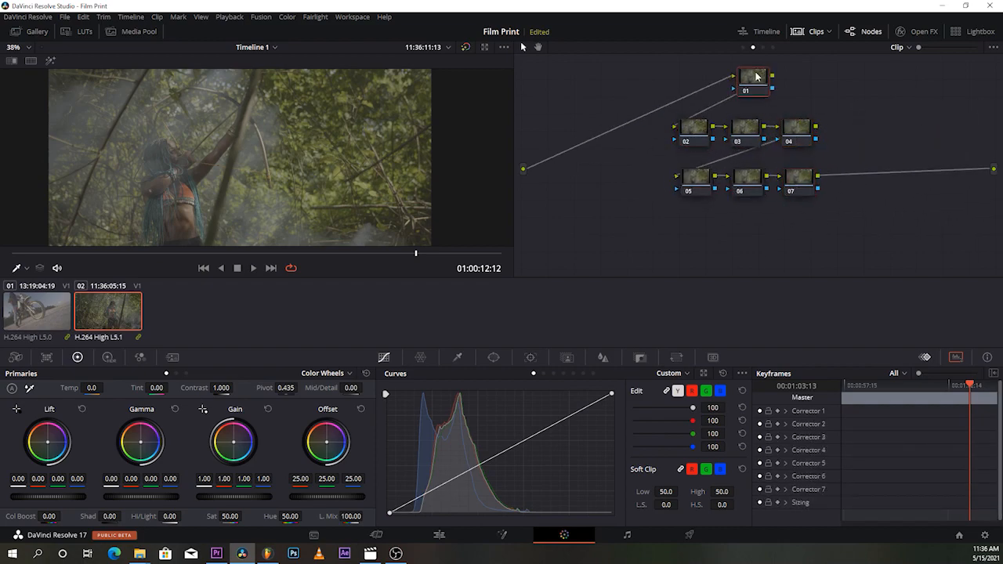
pyautogui.moveTo(615, 110); pyautogui.dragTo(849, 220)
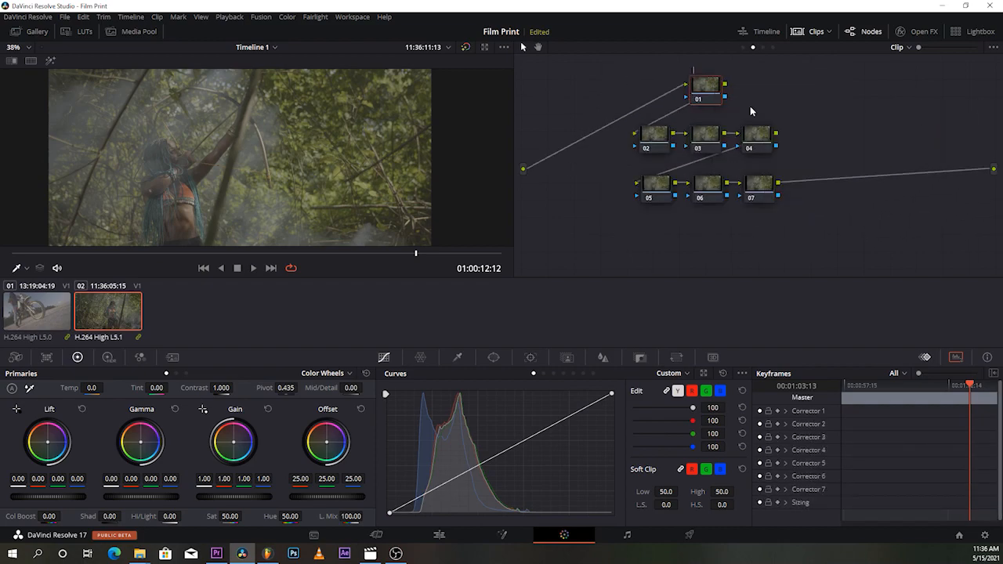
# - Label clip nodes 01 to 04 as nr, cst, pri and cst
pyautogui.write('nr')
pyautogui.rightClick(649, 139)
pyautogui.click(669, 163)
pyautogui.write('cst')
pyautogui.rightClick(710, 136)
pyautogui.click(730, 160)
pyautogui.write('pr')
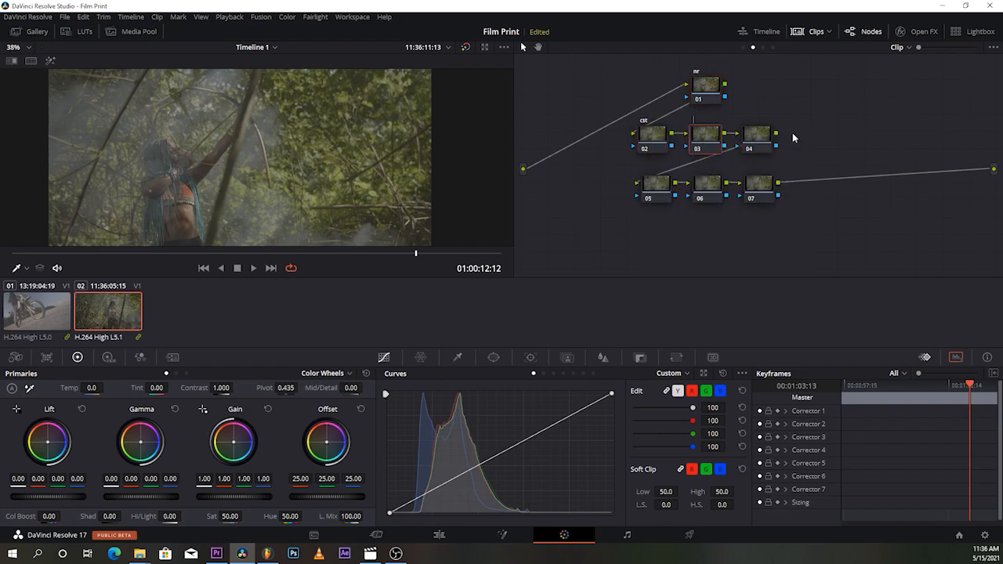
pyautogui.write('i')
pyautogui.rightClick(753, 137)
pyautogui.click(775, 161)
pyautogui.write('cst')
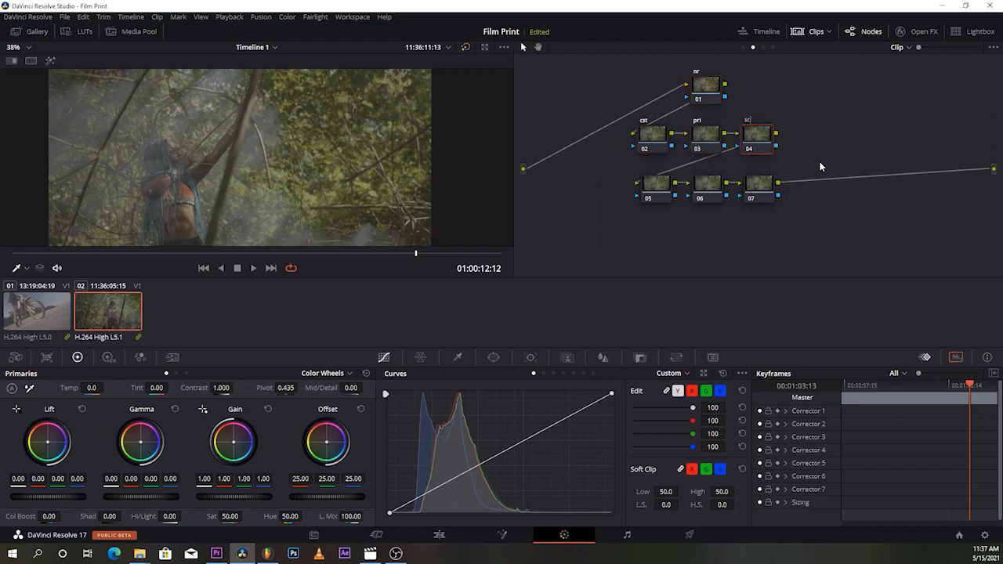
# - Label clip nodes 05, 06 and 07 as lut, hsl and adj
pyautogui.rightClick(649, 185)
pyautogui.click(668, 209)
pyautogui.write('lut')
pyautogui.click(708, 184)
pyautogui.press('F2')
pyautogui.write('shsl')
pyautogui.rightClick(760, 182)
pyautogui.click(781, 209)
pyautogui.write('adj')
# - Go through the labelled nodes from nr to adj, nudging the lut and hsl nodes slightly
pyautogui.click(714, 96)
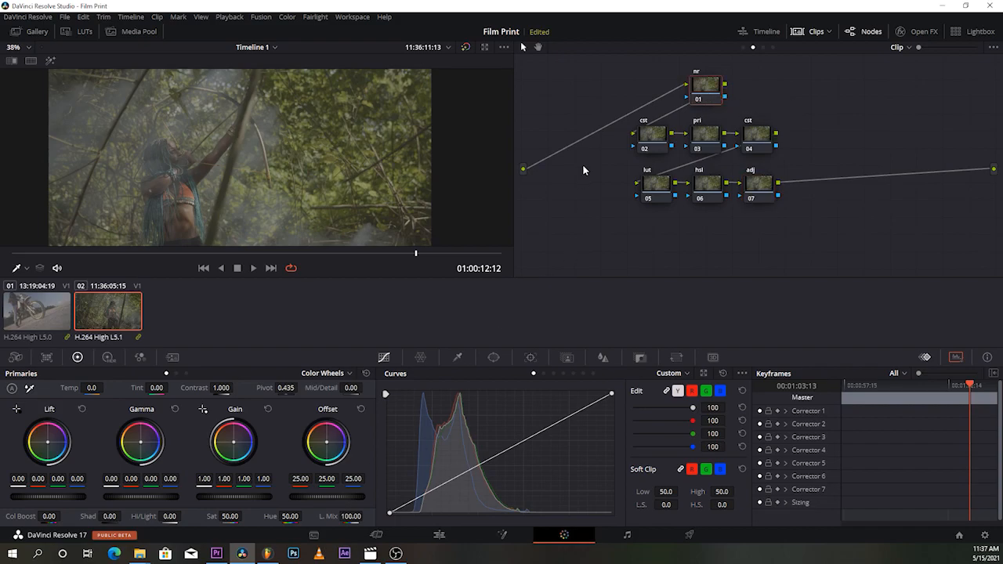
pyautogui.click(710, 133)
pyautogui.click(757, 138)
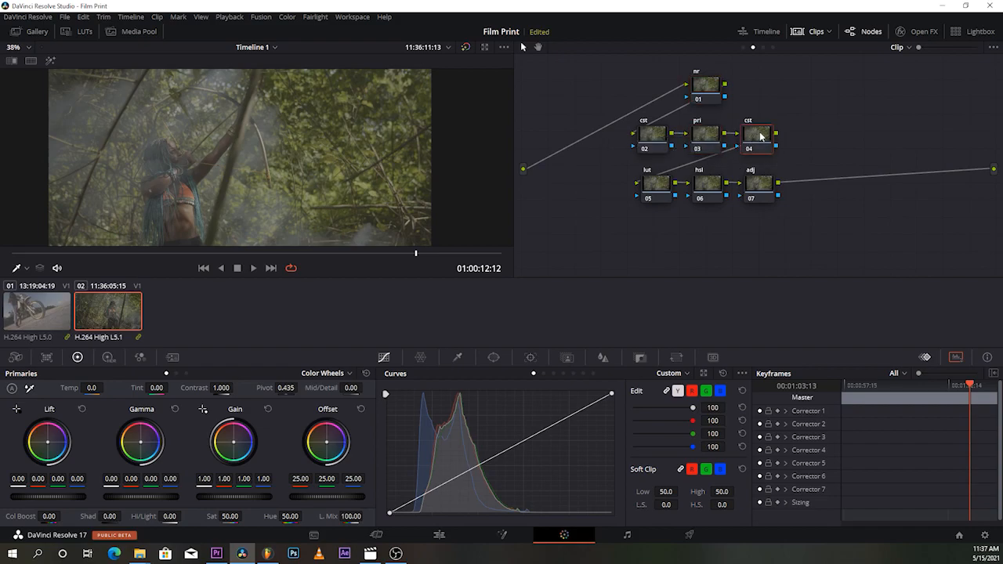
pyautogui.moveTo(652, 189); pyautogui.dragTo(645, 192)
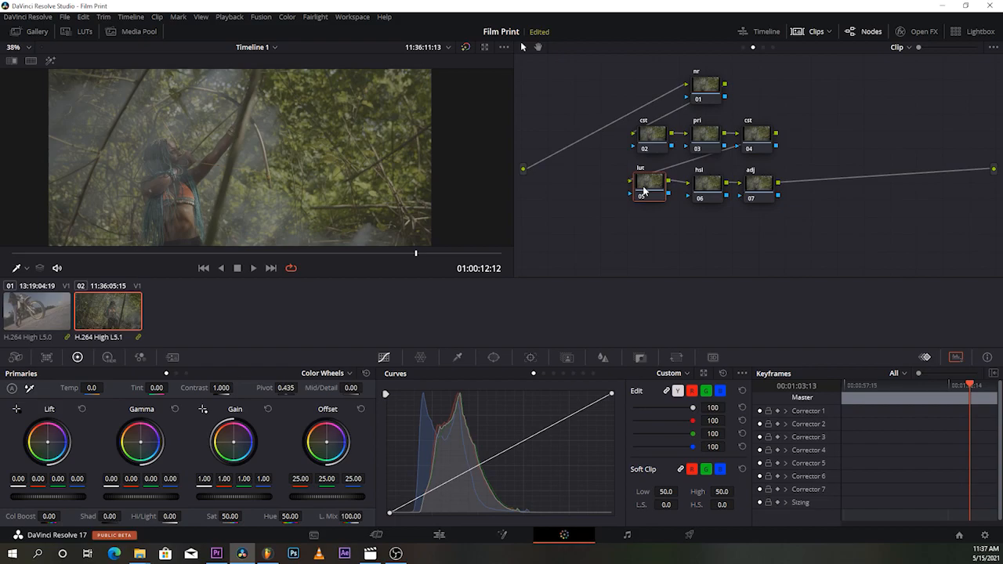
pyautogui.moveTo(705, 190); pyautogui.dragTo(702, 187)
pyautogui.click(749, 198)
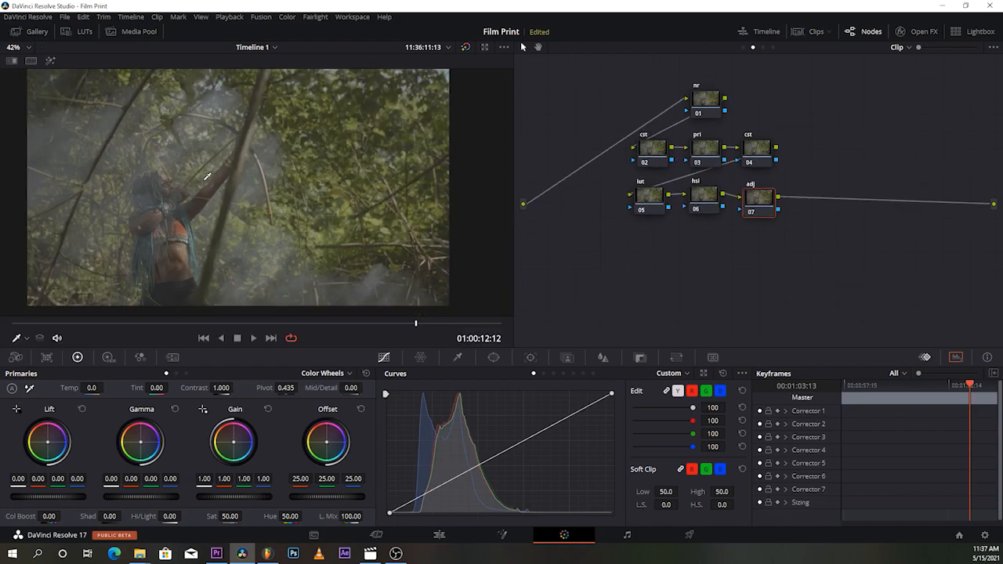
# - Move to 01:00:10:19 and set the Color Space Transform input on clip node 02 to Panasonic V-Gamut with Panasonic V-Log gamma
pyautogui.moveTo(189, 324); pyautogui.dragTo(299, 323)
pyautogui.click(662, 146)
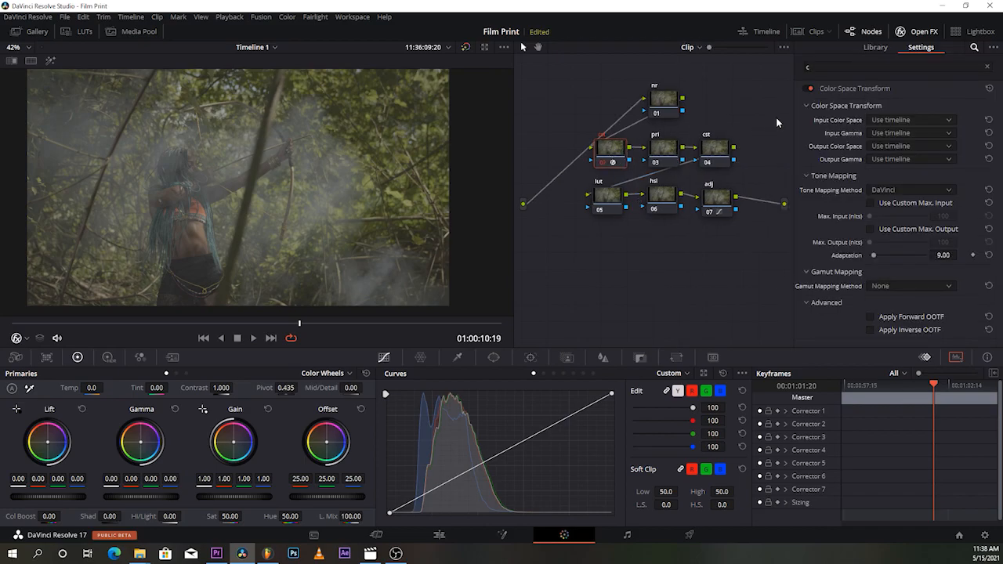
pyautogui.click(889, 121)
pyautogui.scroll(-5, 887, 168)
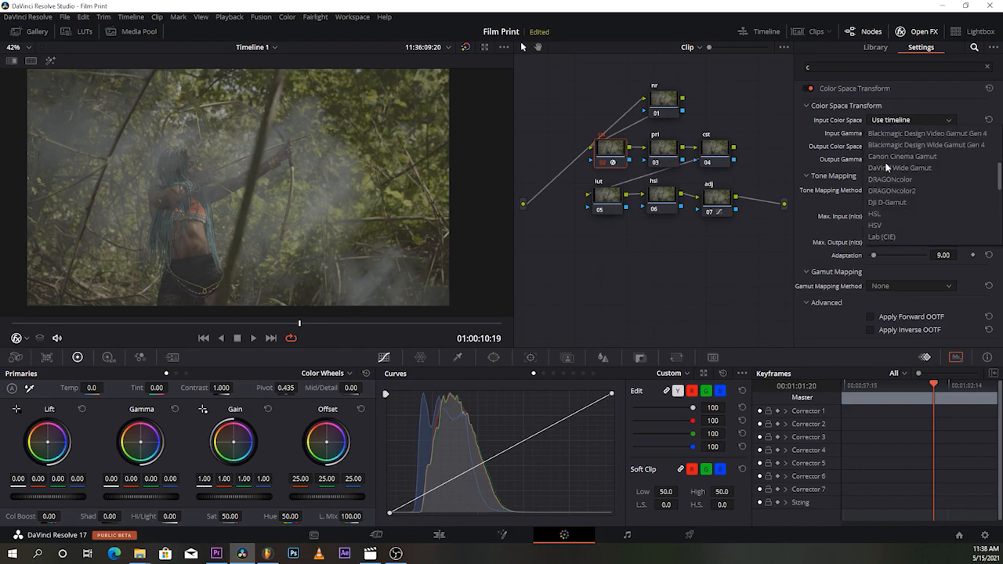
pyautogui.click(904, 180)
pyautogui.click(903, 134)
pyautogui.scroll(-6, 903, 157)
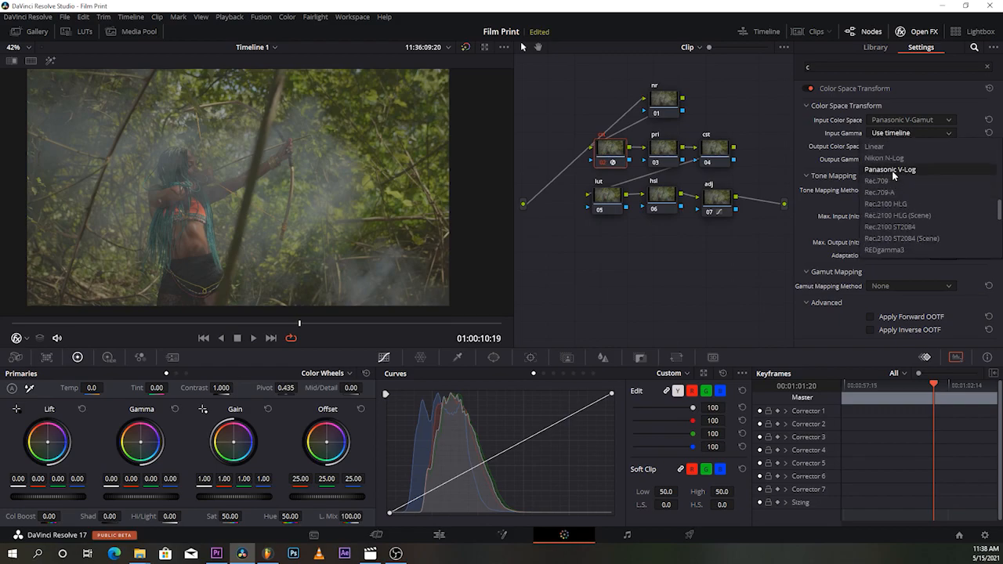
pyautogui.click(892, 170)
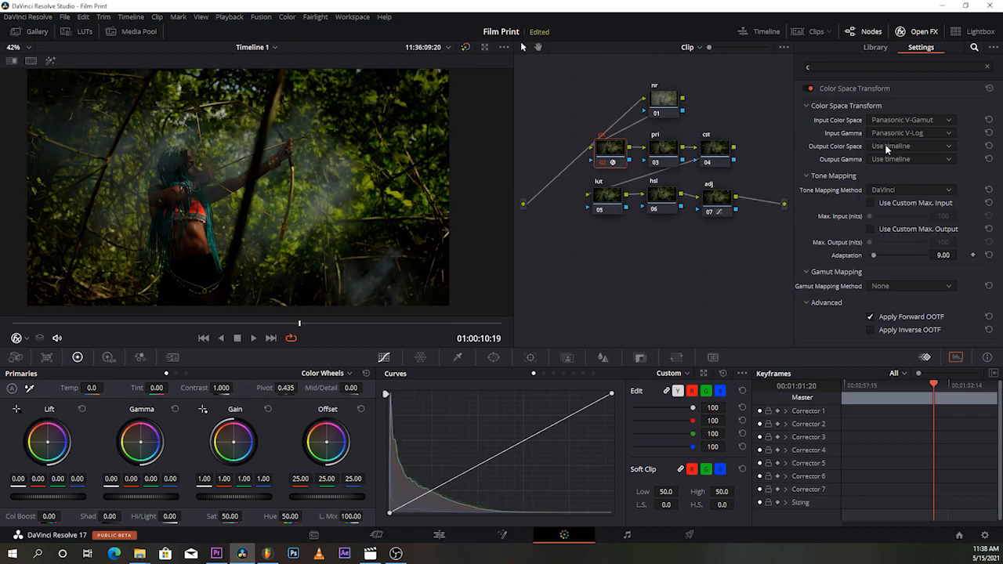
# - Set the output color space of clip node 02's Color Space Transform to ARRI Alexa and its output gamma to ARRI LogC
pyautogui.click(888, 148)
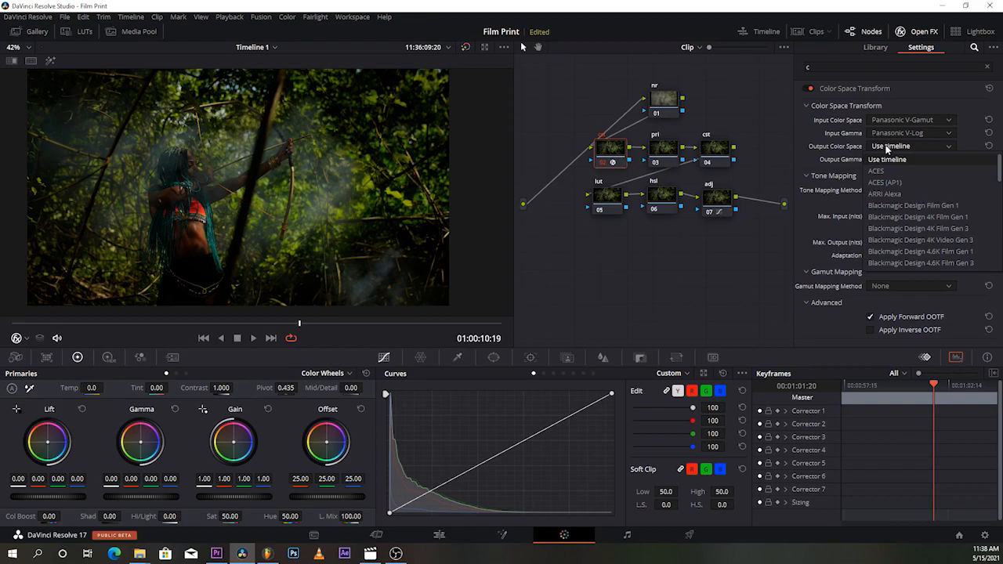
pyautogui.click(922, 198)
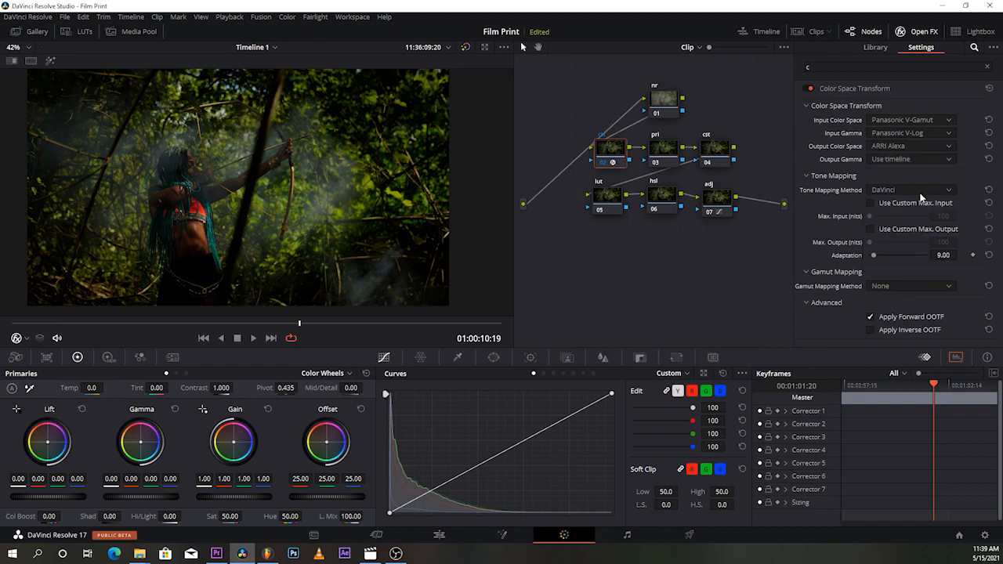
pyautogui.click(883, 161)
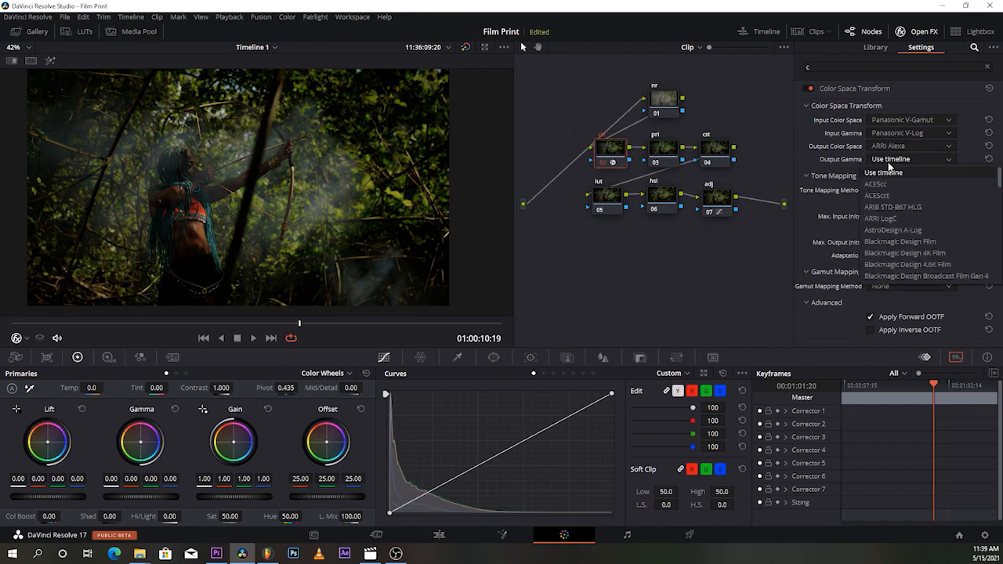
pyautogui.click(902, 219)
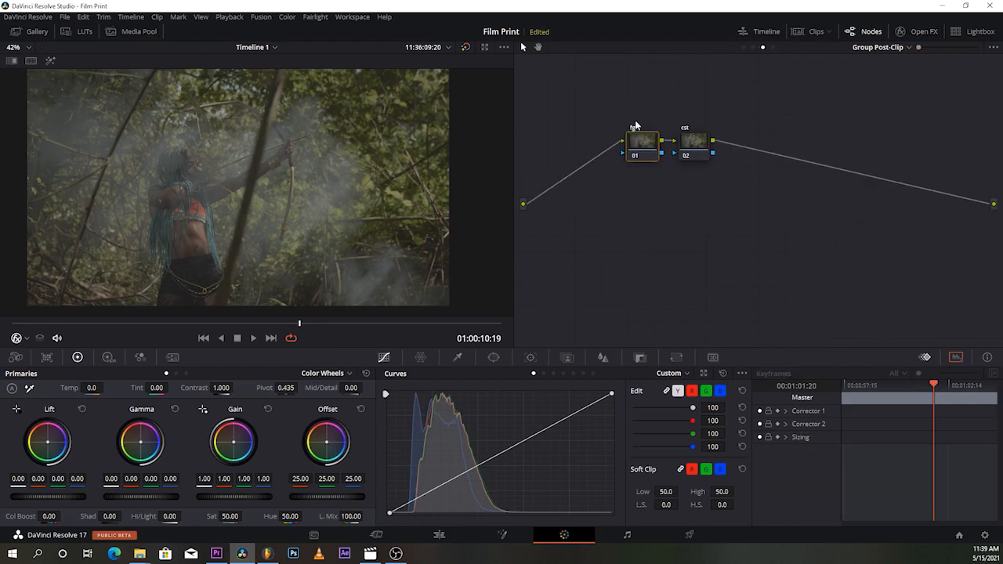
# - Apply a Color Space Transform to the Group Post-Clip cst node with ARRI Alexa input color space and ARRI LogC input gamma
pyautogui.click(693, 145)
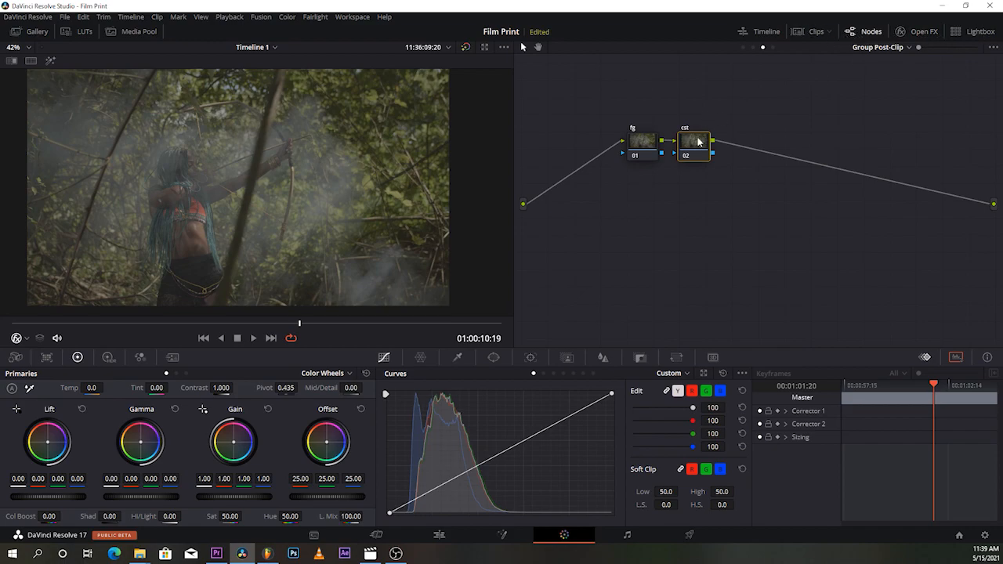
pyautogui.click(909, 33)
pyautogui.moveTo(865, 238); pyautogui.dragTo(649, 142)
pyautogui.click(881, 121)
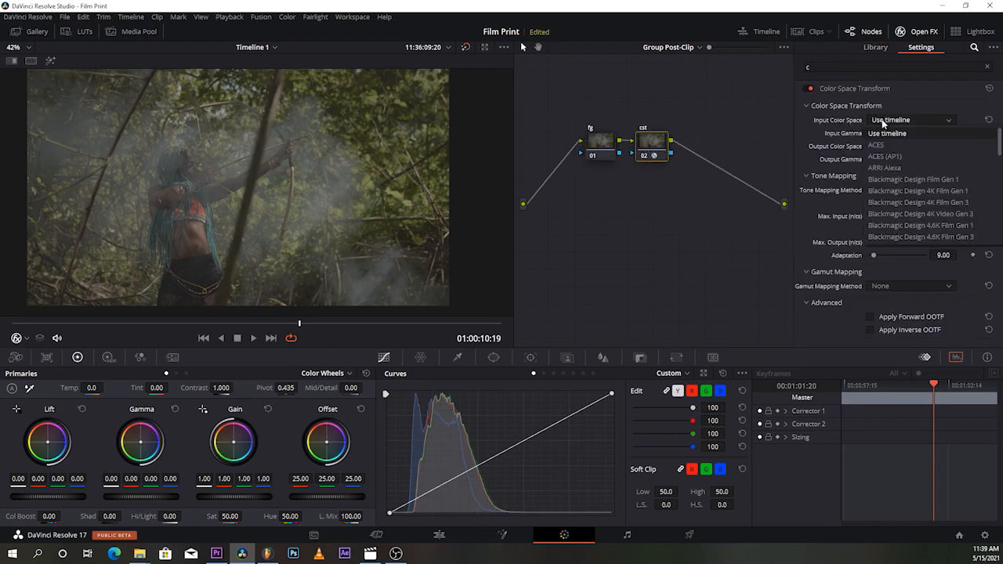
pyautogui.click(882, 169)
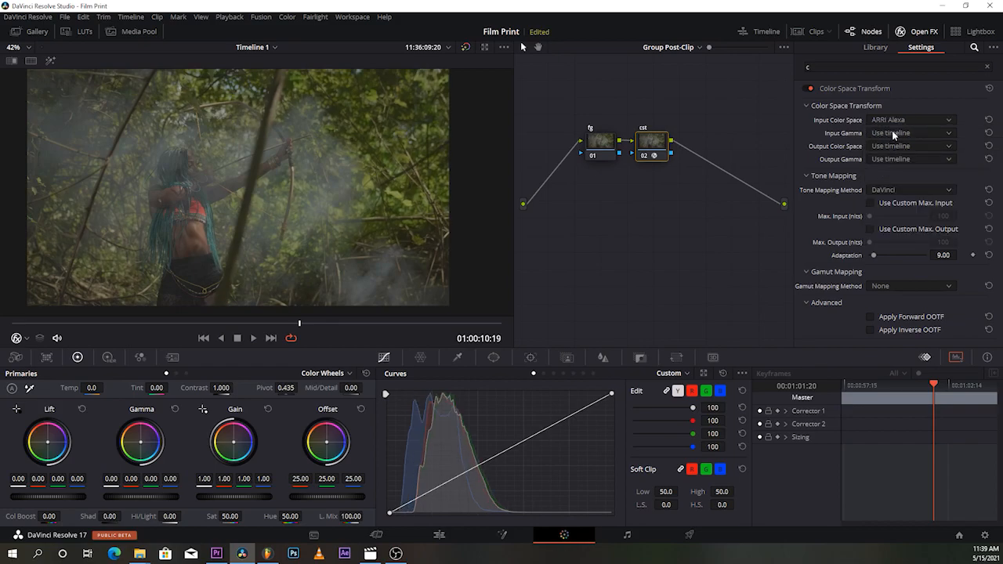
pyautogui.click(893, 133)
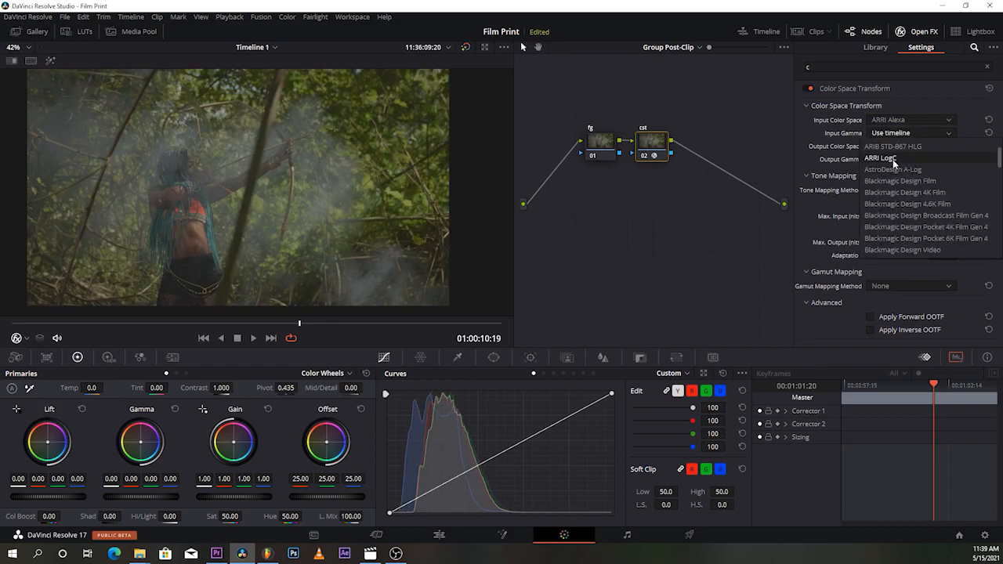
pyautogui.click(893, 159)
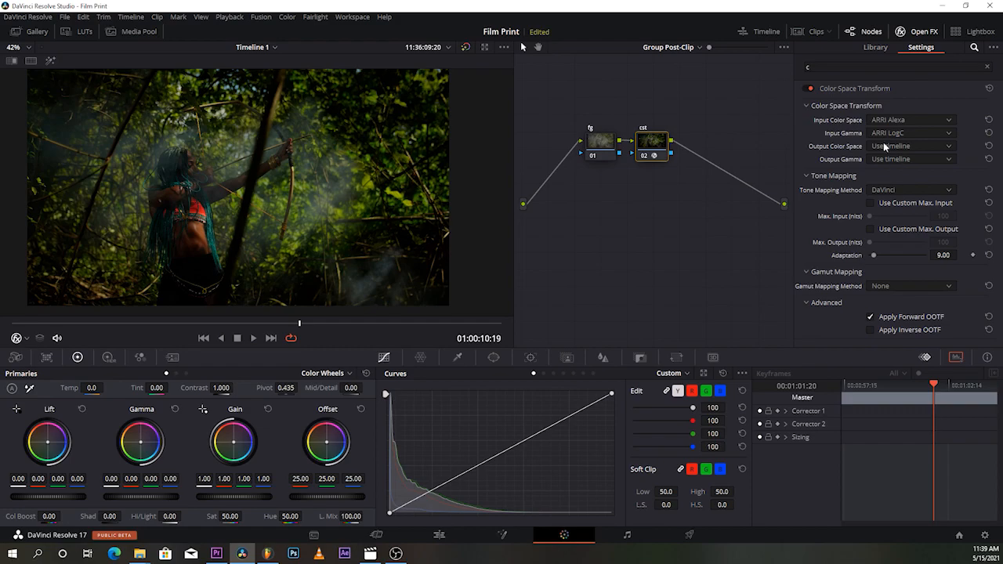
# - Set the post-clip transform's output to Rec.709 with Gamma 2.4, and bypass all grades to compare with the original image
pyautogui.click(886, 147)
pyautogui.scroll(-7, 898, 168)
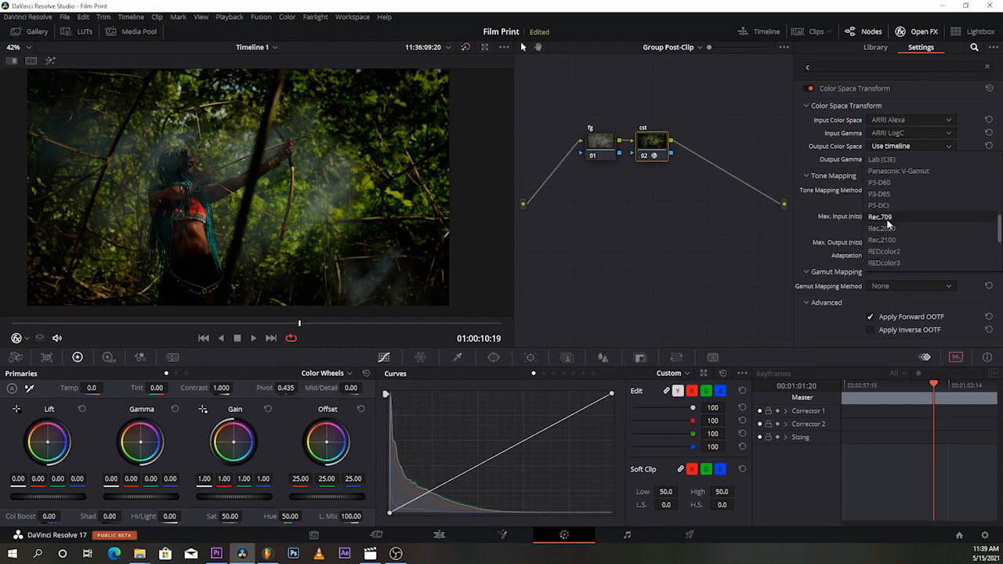
pyautogui.click(894, 217)
pyautogui.click(892, 158)
pyautogui.scroll(-5, 893, 204)
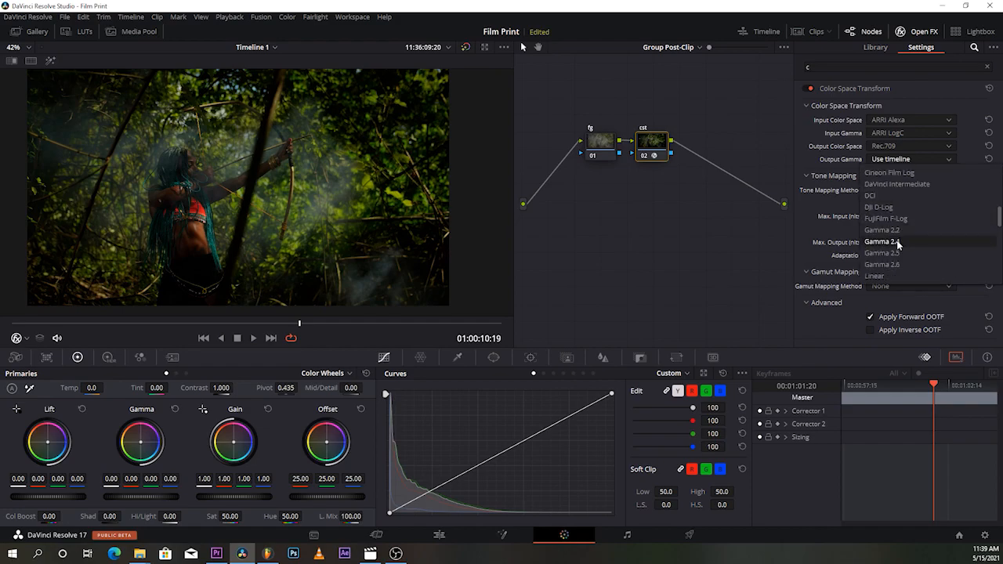
pyautogui.click(899, 243)
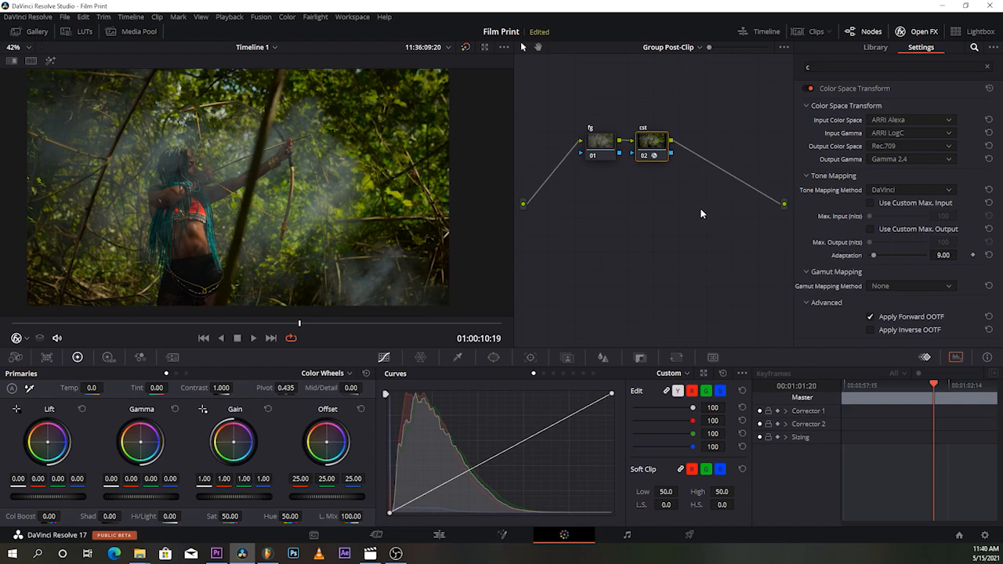
pyautogui.click(466, 47)
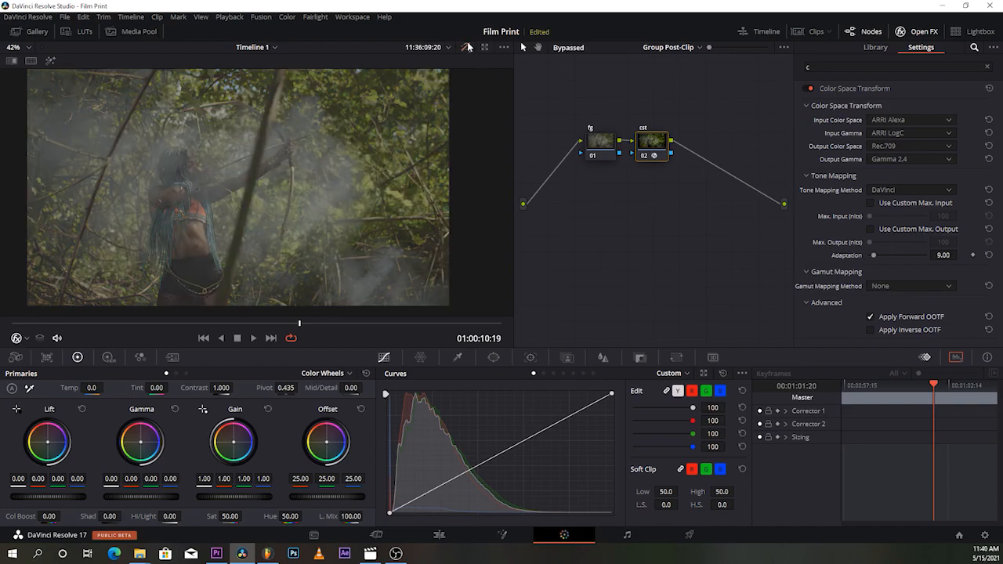
# - Re-enable all grades and apply a Color Space Transform to clip node 04, labelled cst
pyautogui.click(466, 47)
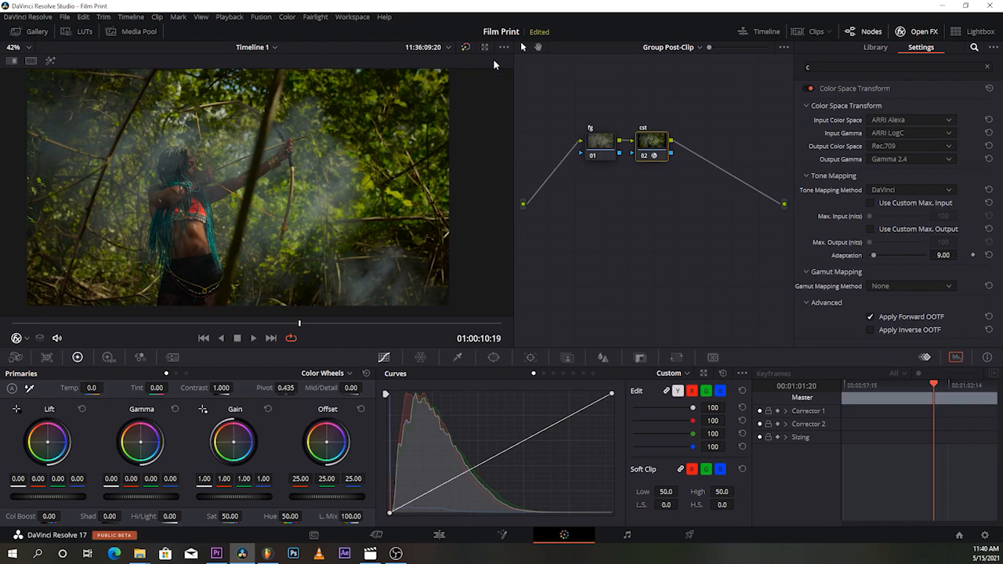
pyautogui.click(915, 33)
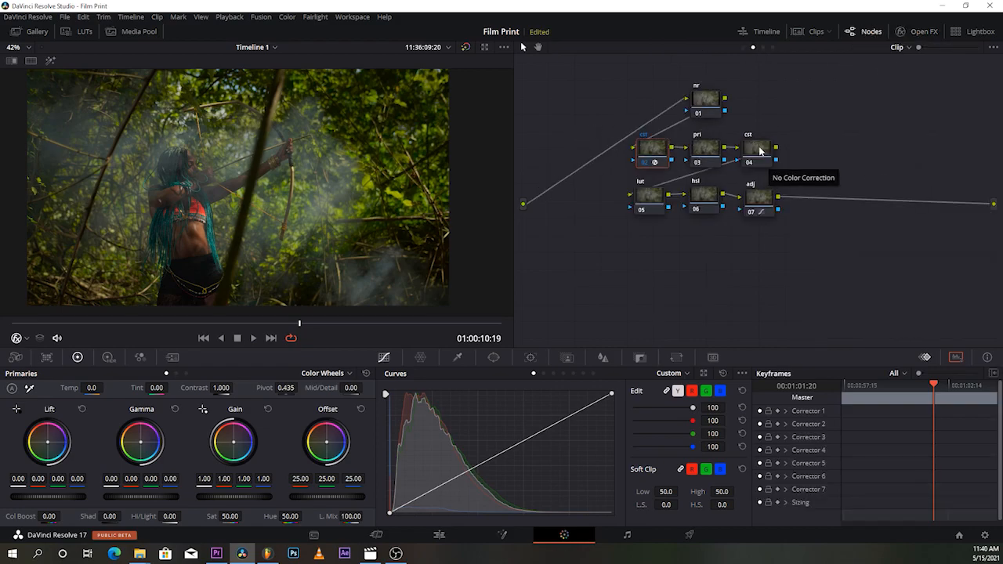
pyautogui.click(919, 32)
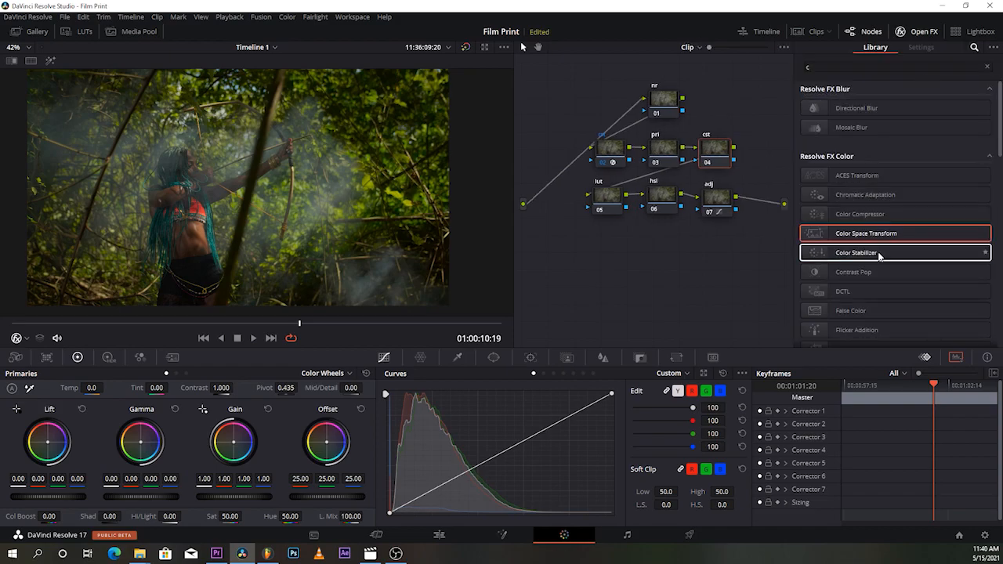
pyautogui.moveTo(872, 233); pyautogui.dragTo(718, 152)
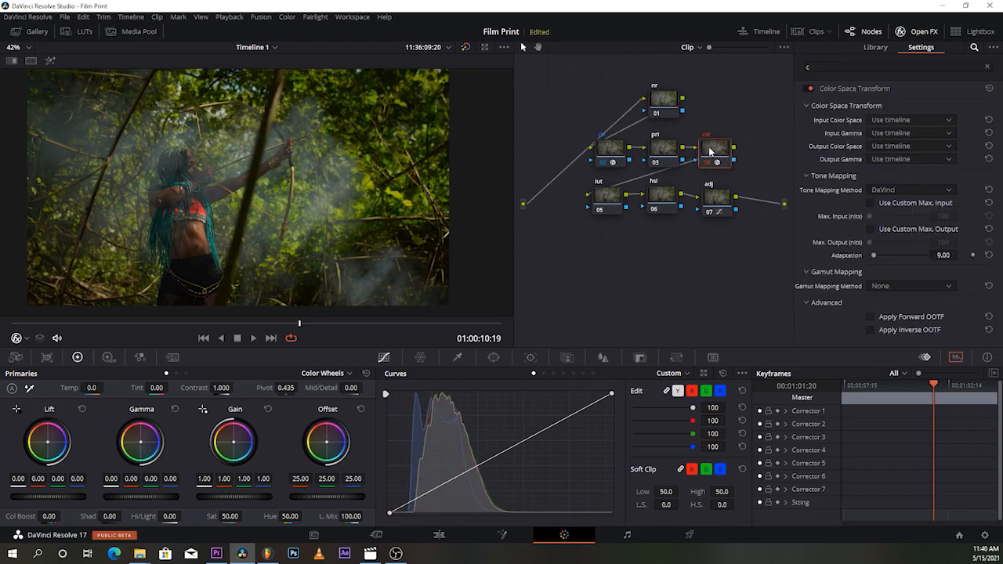
pyautogui.click(714, 146)
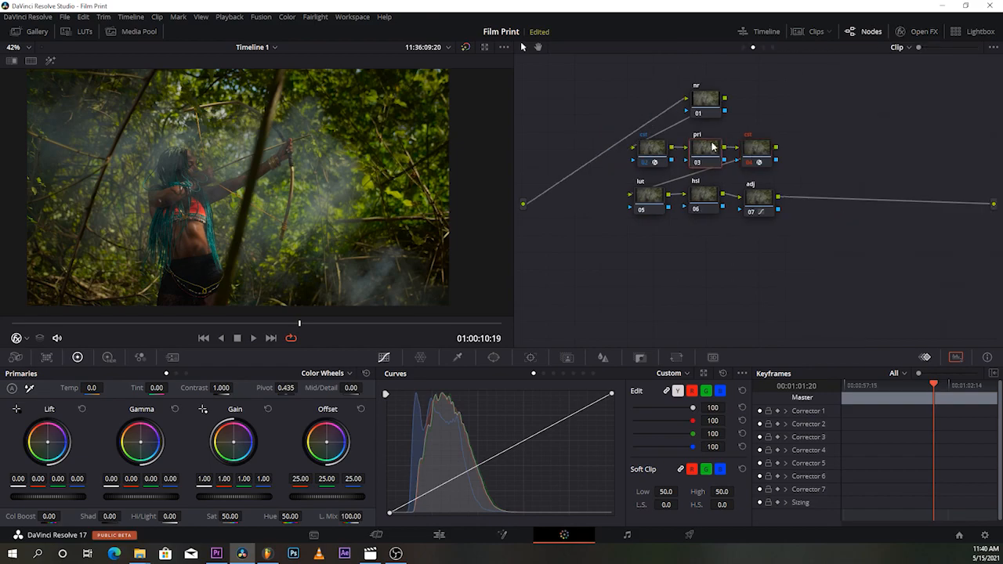
# - Review the color science options in the project's Color Management settings and leave without saving
pyautogui.click(985, 537)
pyautogui.click(497, 113)
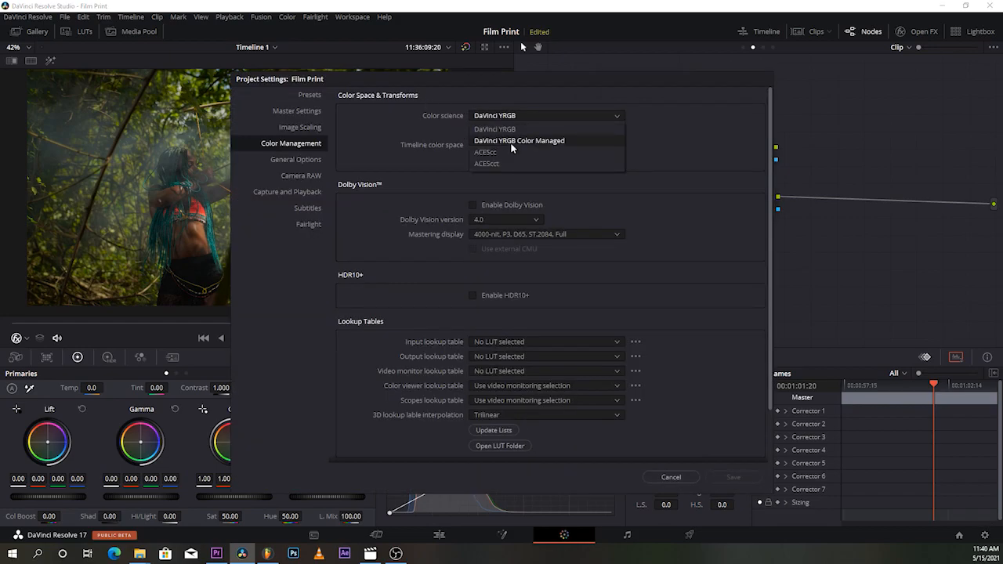
pyautogui.click(523, 115)
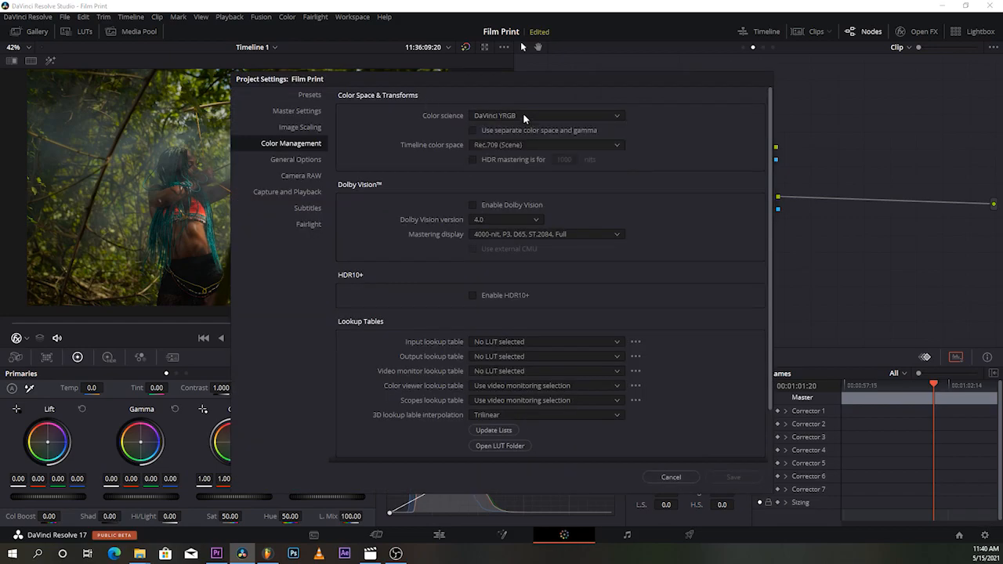
pyautogui.click(696, 474)
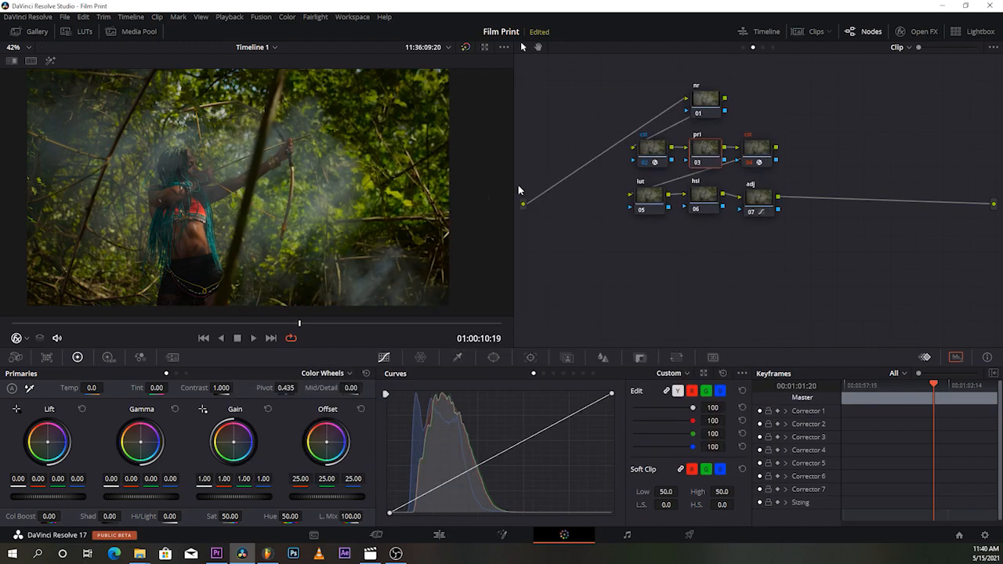
# - Set the pri node's color space to DaVinci Wide Gamut and its gamma to DaVinci Intermediate
pyautogui.rightClick(713, 154)
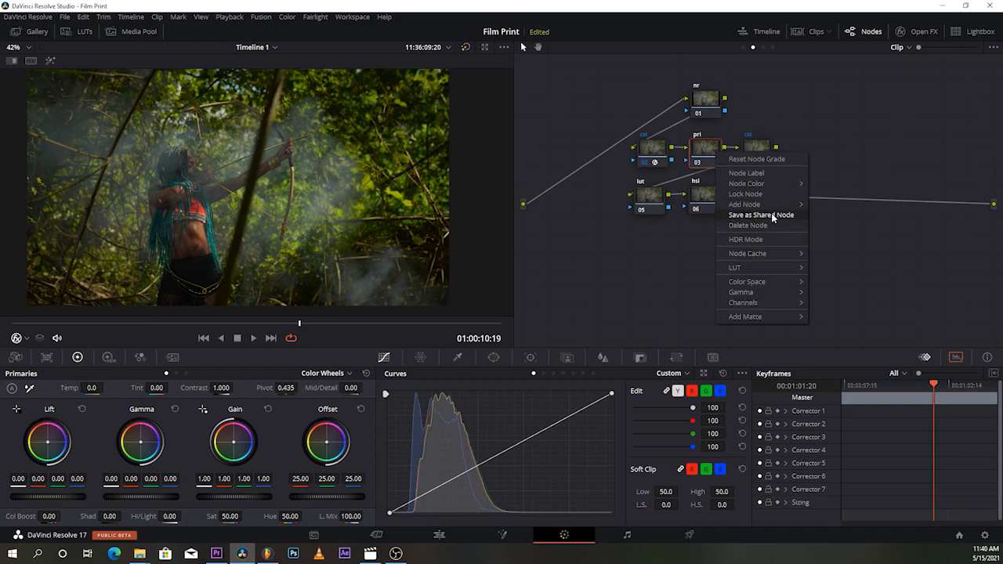
pyautogui.moveTo(768, 282)
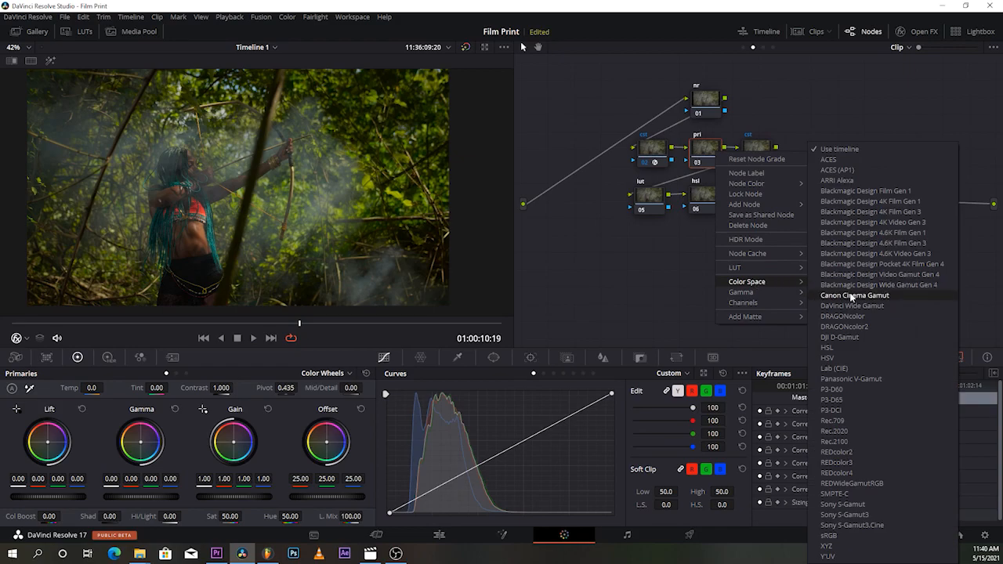
pyautogui.click(857, 308)
pyautogui.rightClick(715, 141)
pyautogui.rightClick(710, 150)
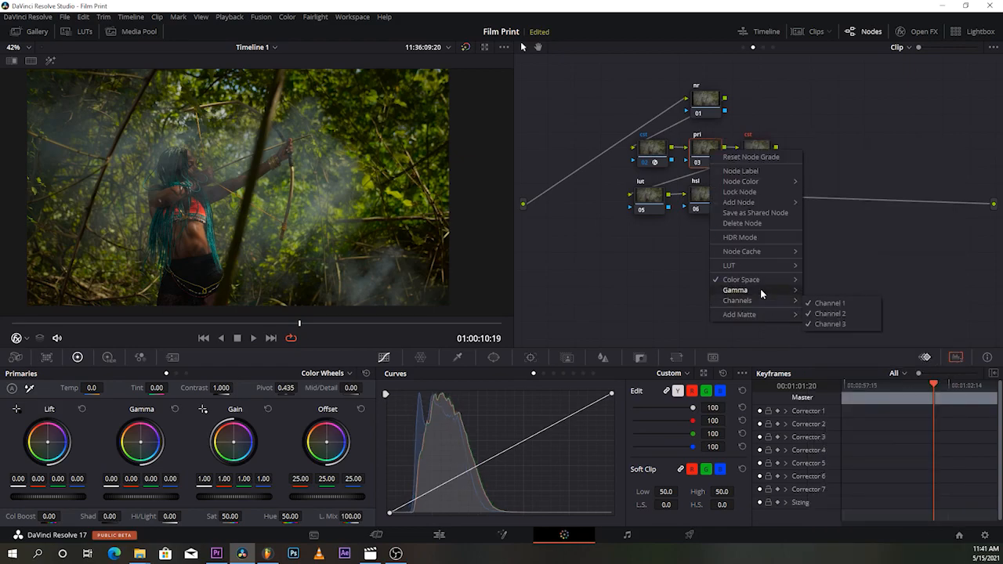
pyautogui.moveTo(761, 291)
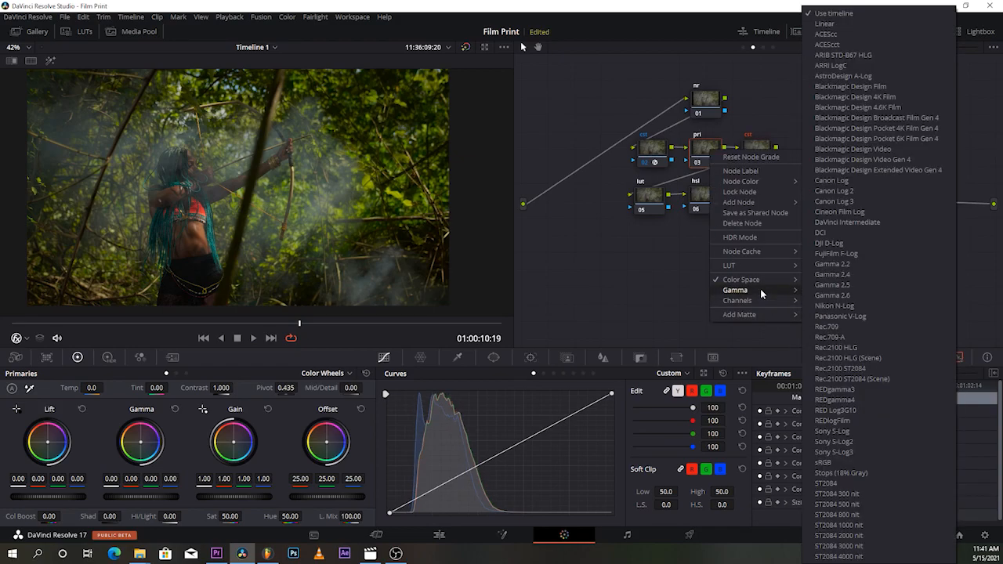
pyautogui.click(876, 224)
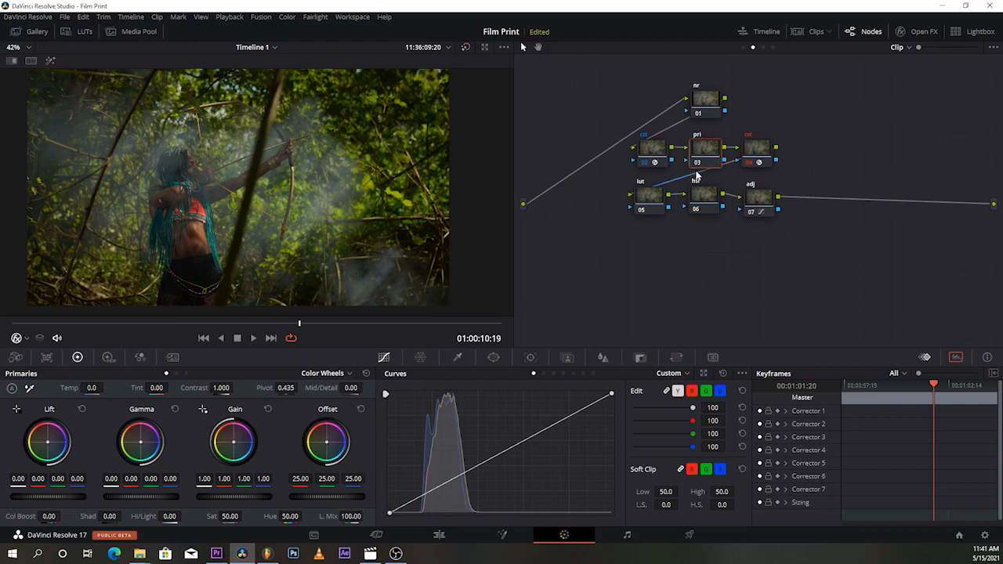
# - Apply the Rec709 Kodak 2383 D55 LUT from the Film Looks collection to the lut node 05
pyautogui.click(654, 201)
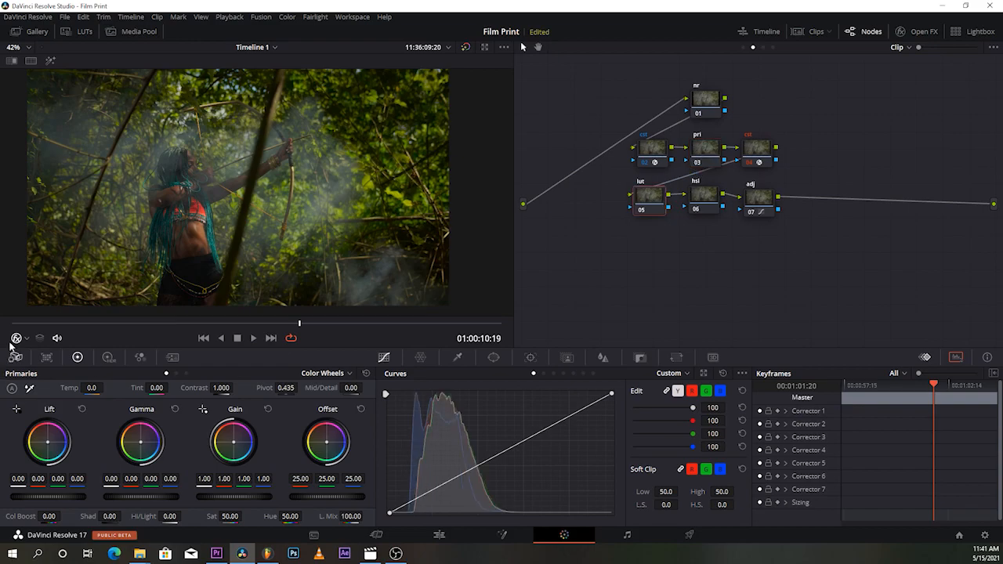
pyautogui.click(80, 32)
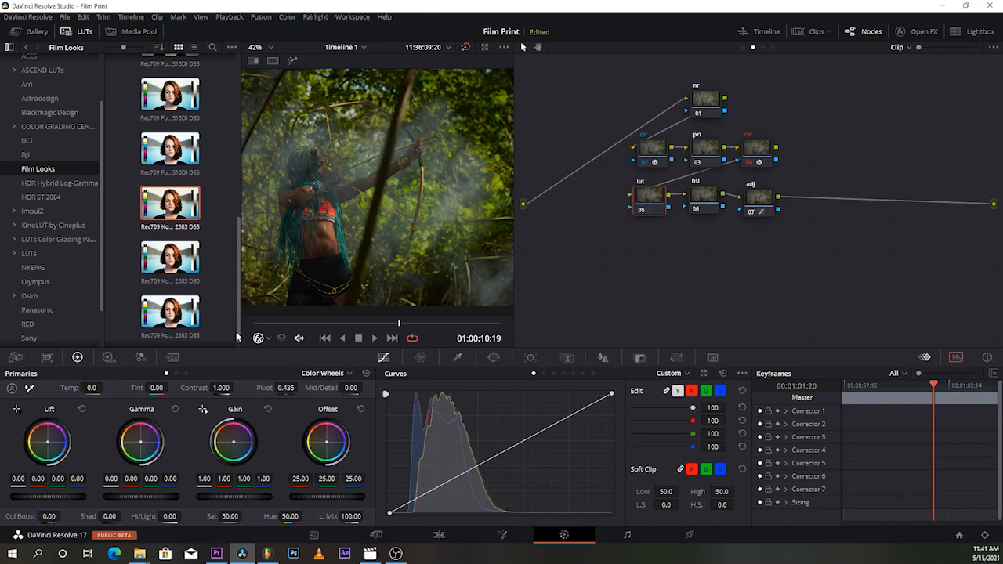
pyautogui.doubleClick(171, 206)
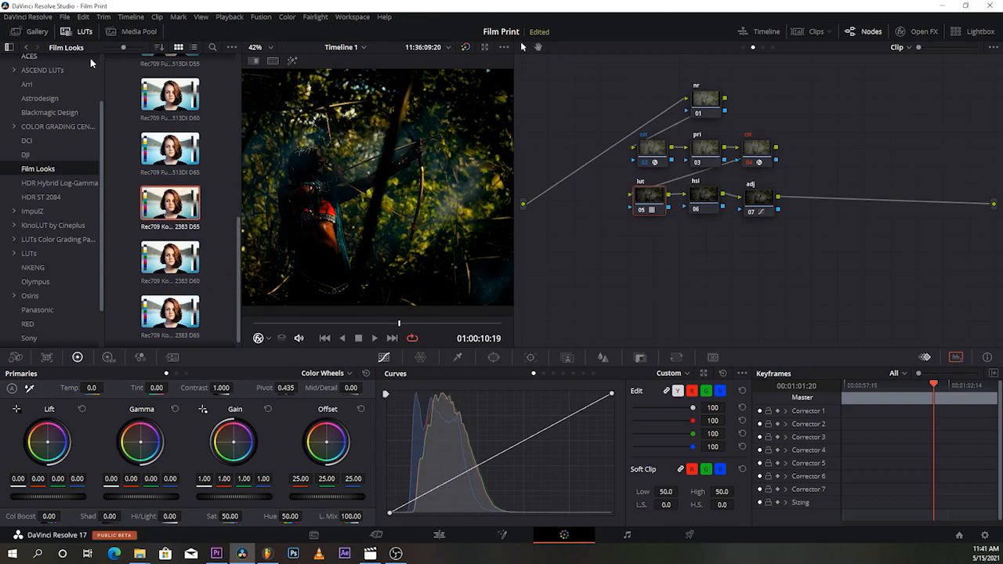
pyautogui.click(90, 32)
# - Set the output gamma of clip node 04's Color Space Transform to Cineon Film Log
pyautogui.click(757, 150)
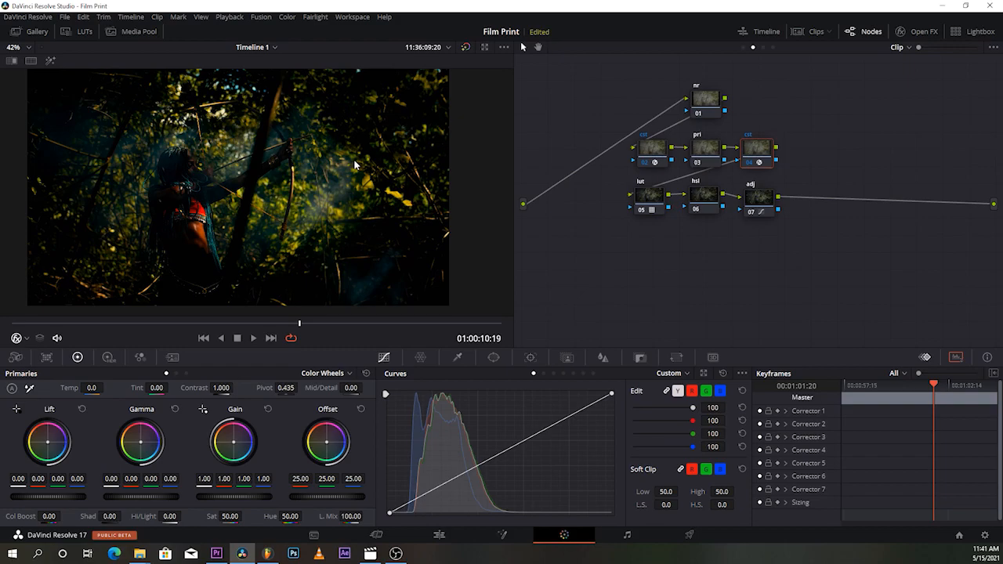
pyautogui.click(924, 31)
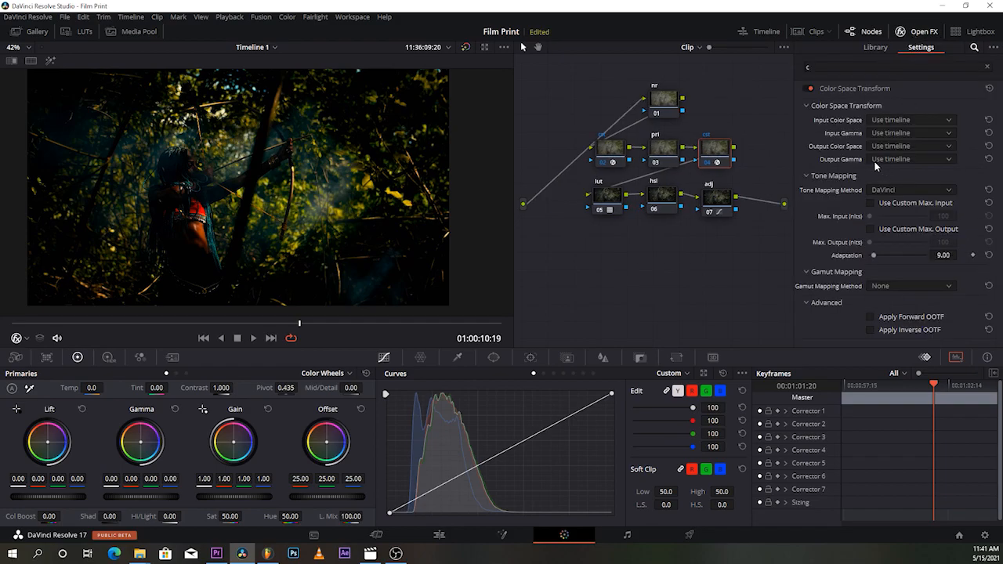
pyautogui.click(884, 159)
pyautogui.scroll(-5, 919, 232)
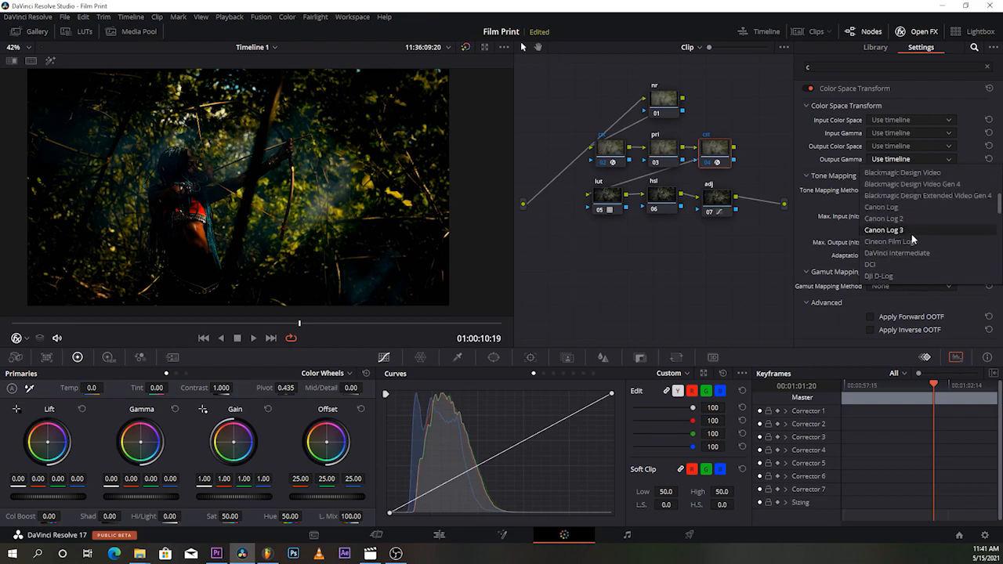
pyautogui.click(911, 243)
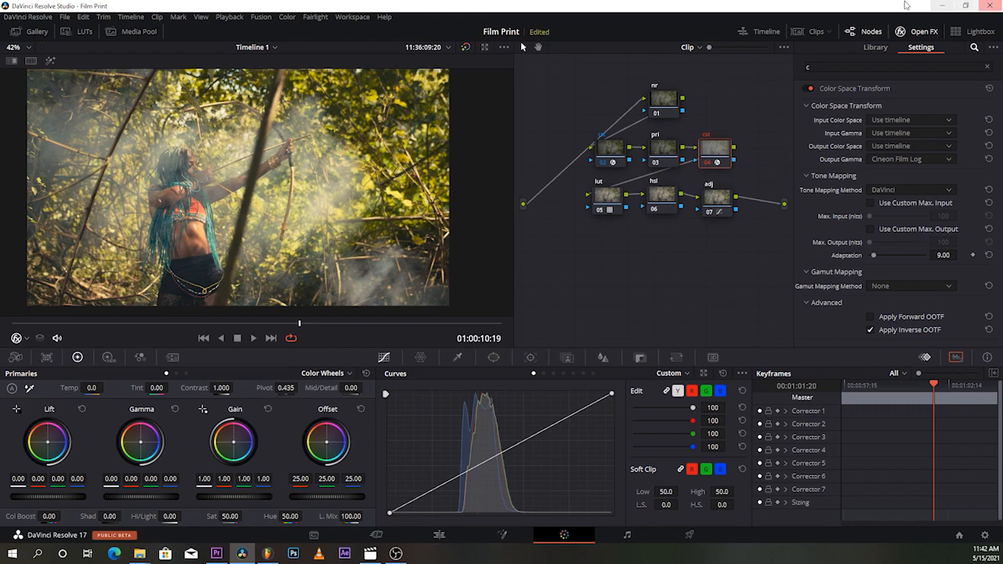
pyautogui.click(916, 31)
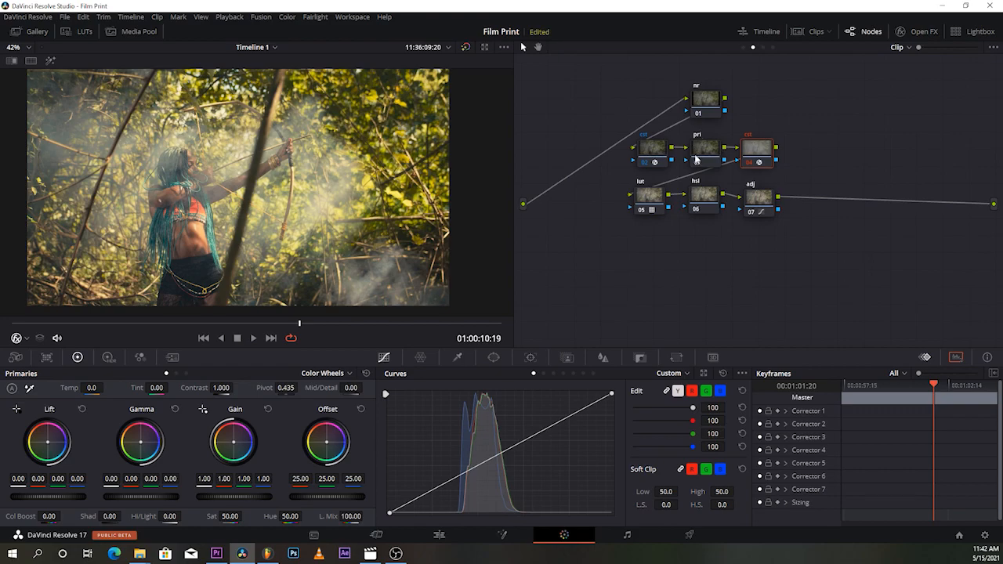
# - Lower the master lift of the pri node 03 to -0.04
pyautogui.click(704, 149)
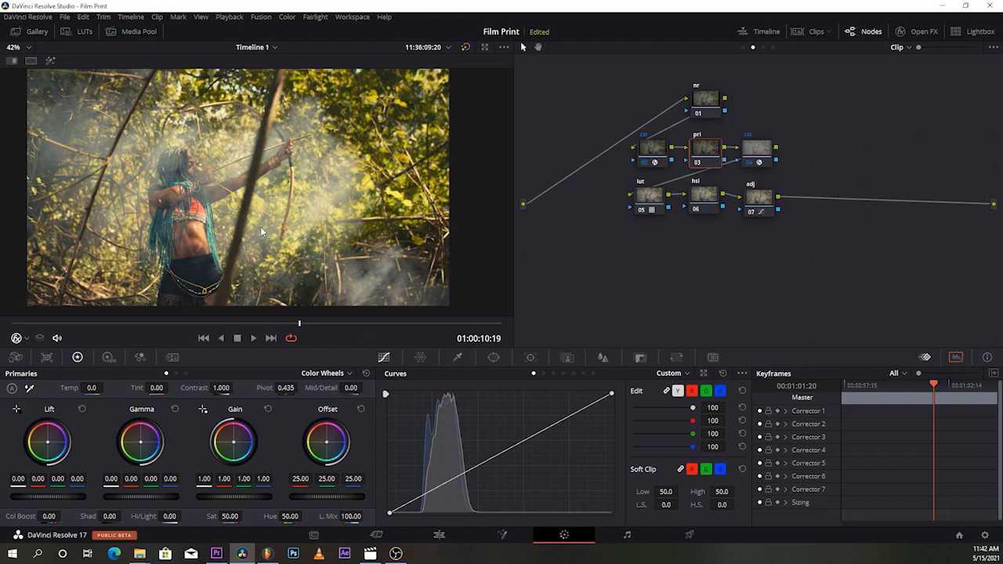
pyautogui.scroll(1, 260, 227)
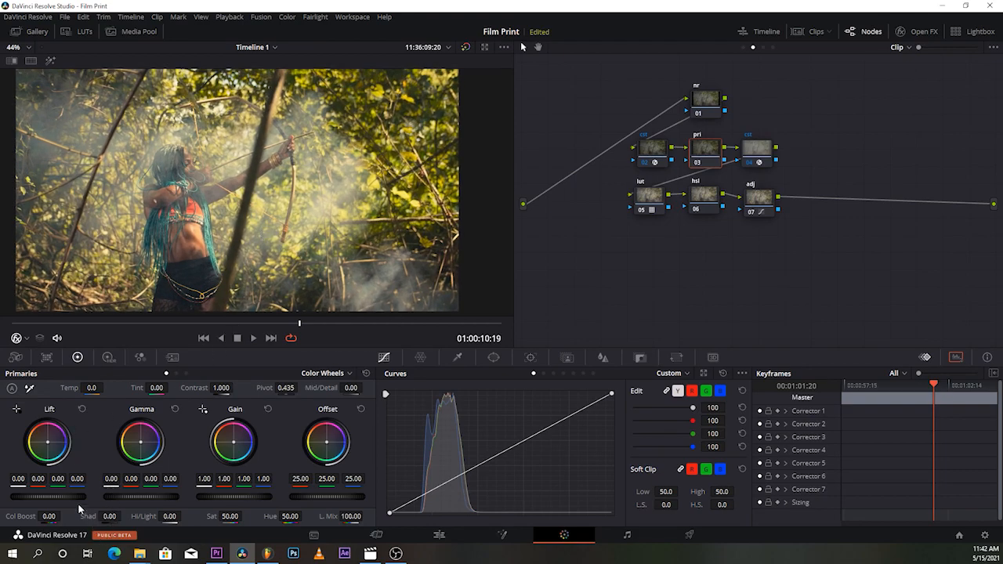
pyautogui.moveTo(47, 497); pyautogui.dragTo(40, 497)
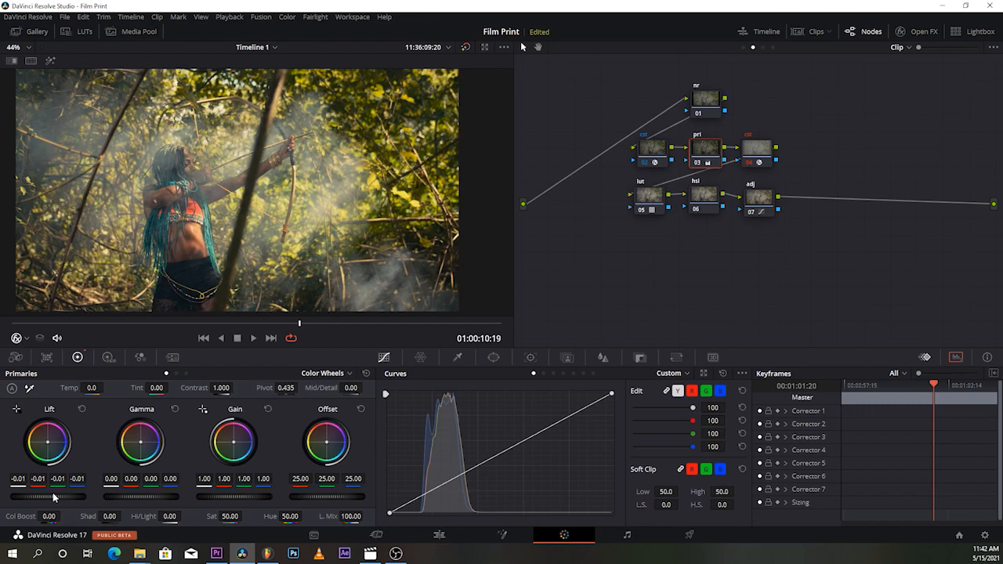
pyautogui.moveTo(54, 499); pyautogui.dragTo(42, 499)
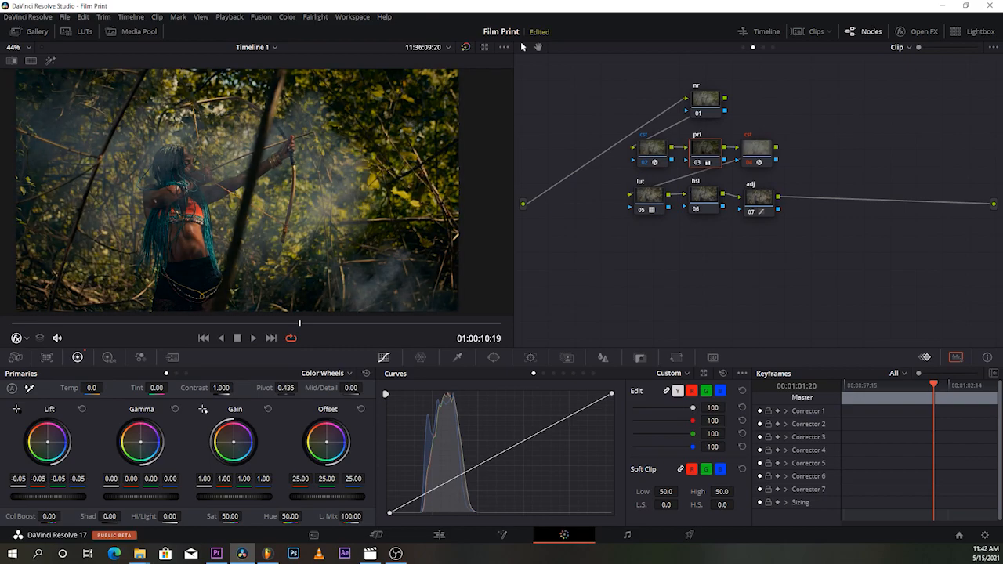
pyautogui.moveTo(44, 498); pyautogui.dragTo(45, 498)
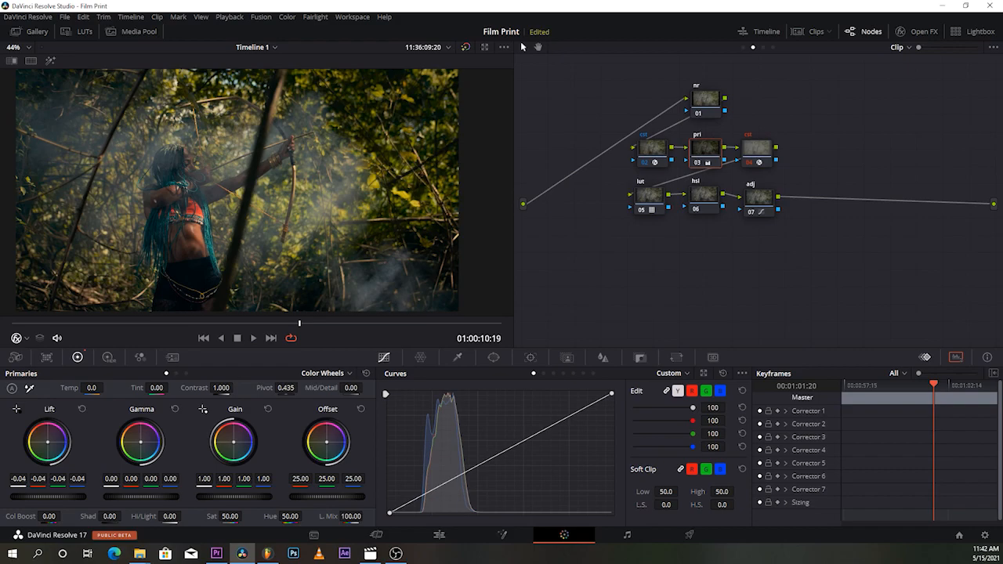
# - Scrub to other frames of the clip and toggle the grade bypass to compare with the original image
pyautogui.scroll(1, 276, 192)
pyautogui.scroll(-1, 276, 192)
pyautogui.scroll(1, 275, 192)
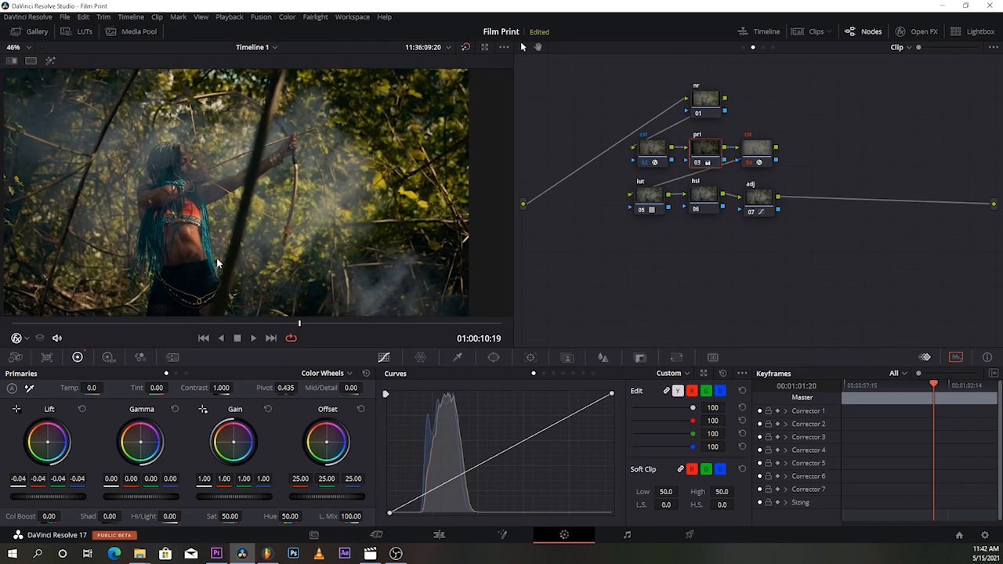
pyautogui.click(114, 323)
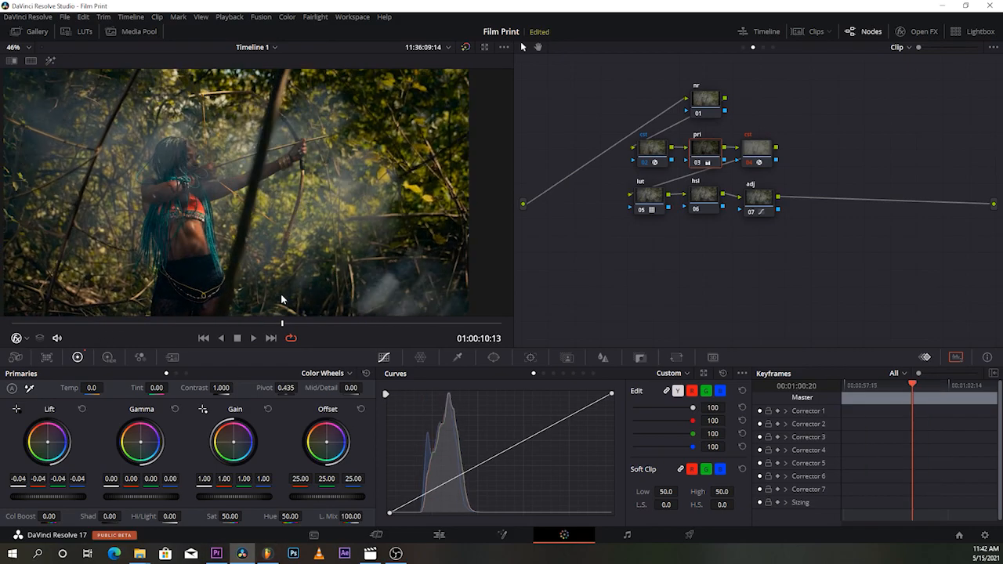
pyautogui.click(466, 47)
pyautogui.click(466, 48)
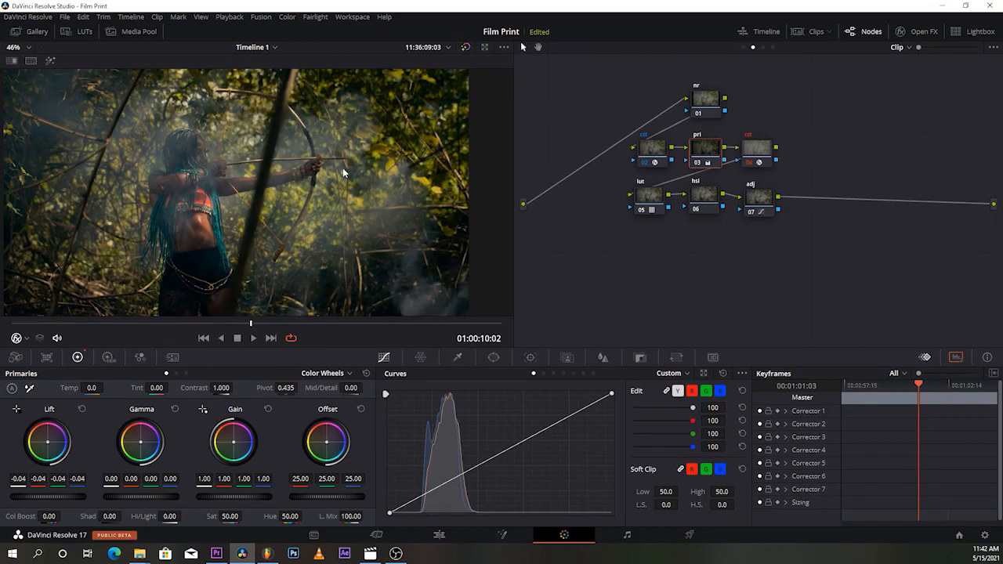
# - Play the clip to review the grade in motion, stop playback and move to 01:00:11:00
pyautogui.press('space')
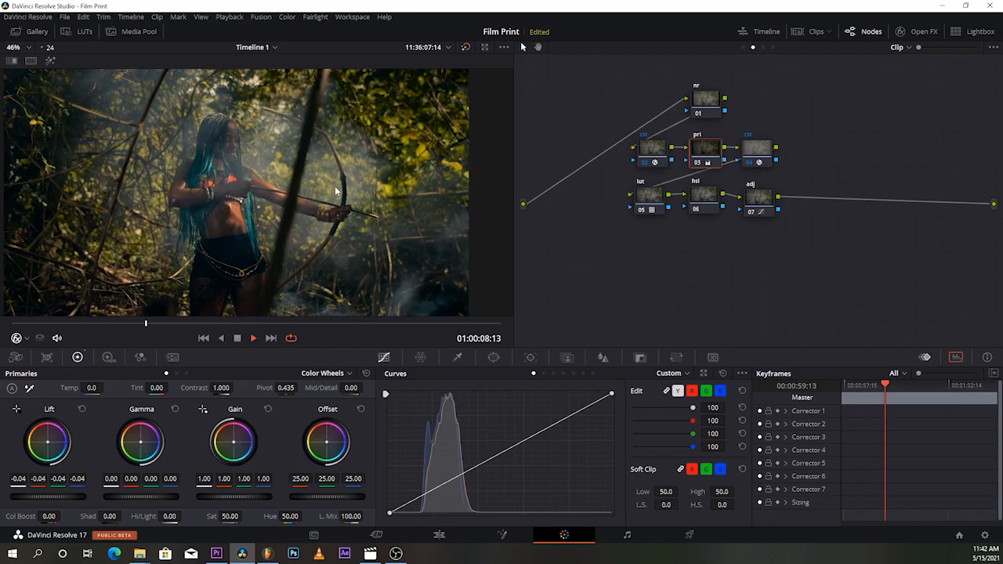
pyautogui.click(253, 338)
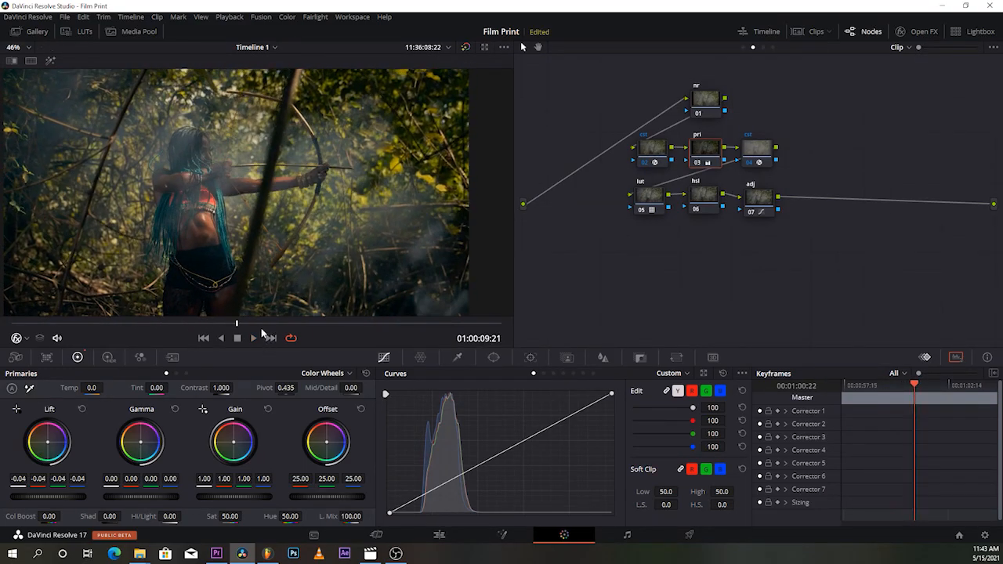
pyautogui.click(329, 323)
pyautogui.moveTo(329, 326); pyautogui.dragTo(313, 301)
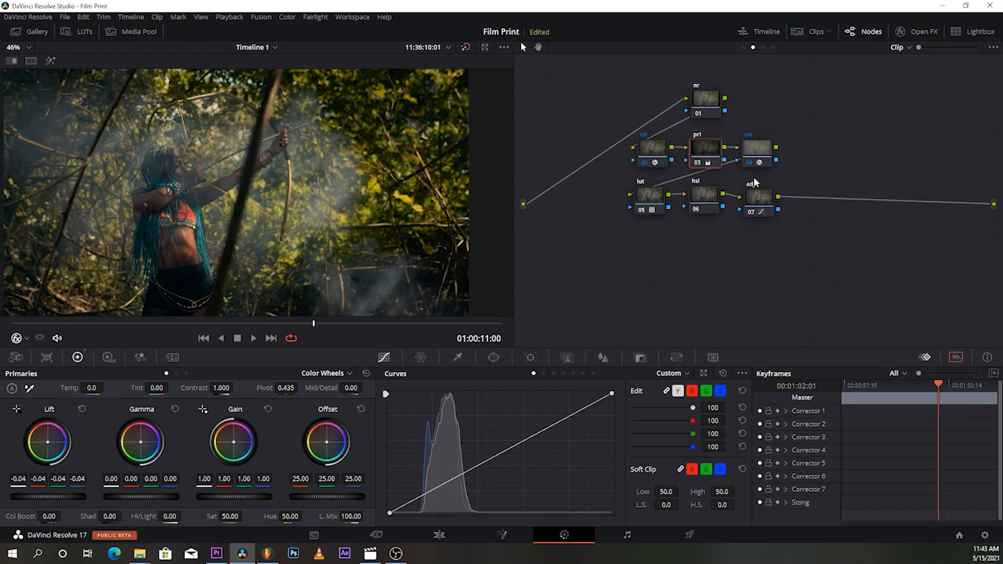
# - Set the pri node's contrast to 1.016 and its saturation to 67.40
pyautogui.scroll(2, 145, 233)
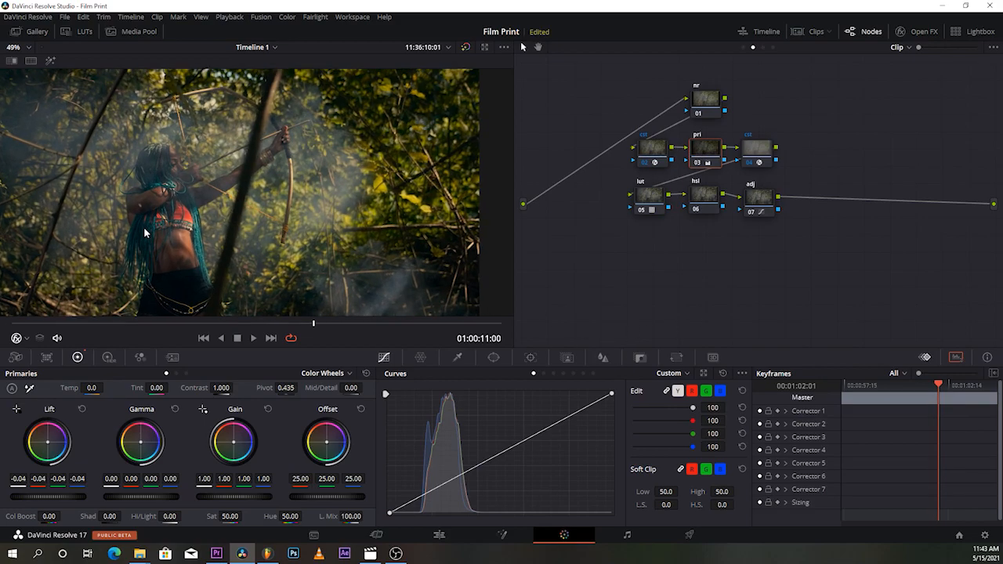
pyautogui.scroll(-2, 145, 232)
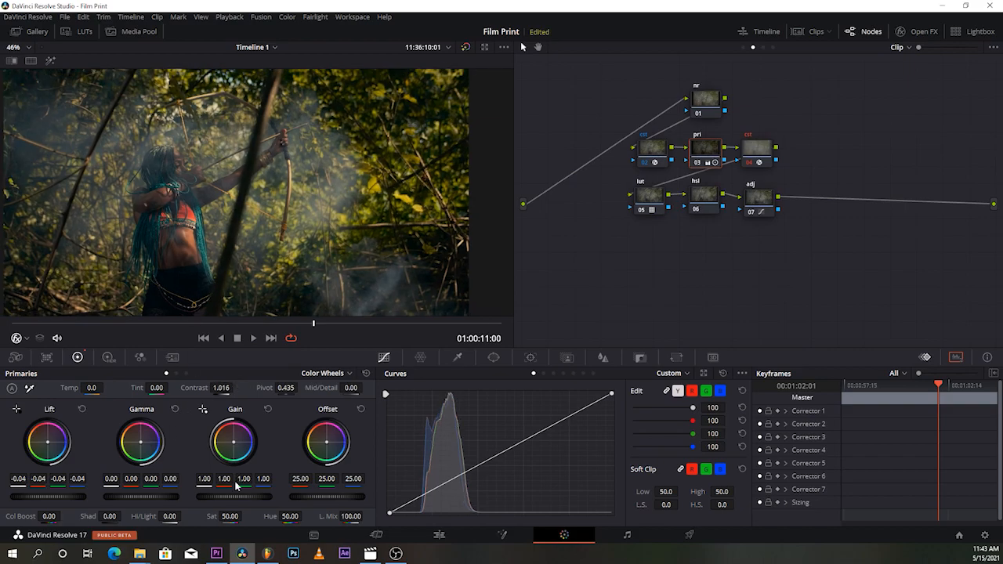
pyautogui.moveTo(218, 513); pyautogui.dragTo(244, 517)
pyautogui.scroll(-3, 247, 295)
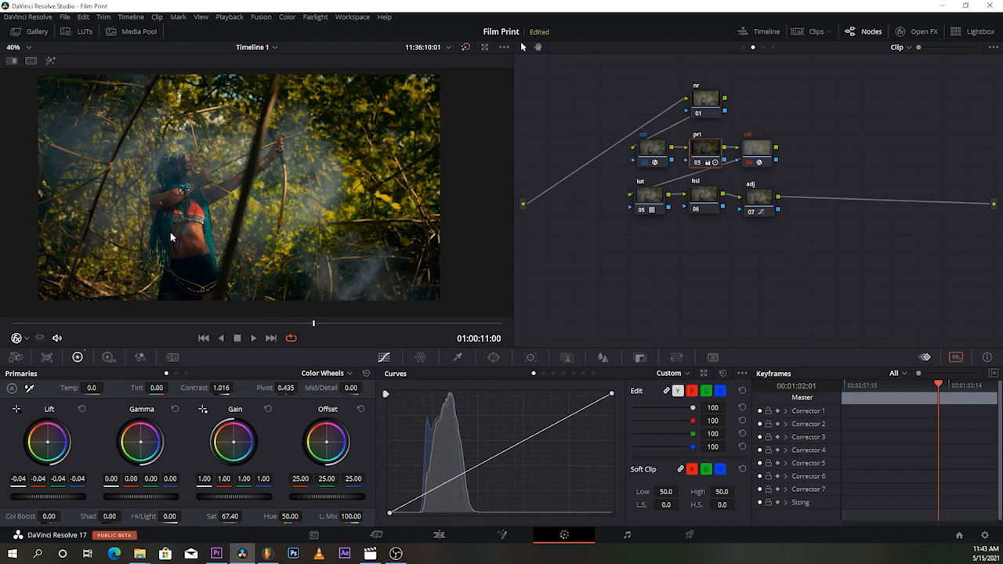
# - On the hsl node 06, lower the low-saturation end of the Sat Vs Sat curve with a point at input 0.03, output 0.84
pyautogui.scroll(1, 149, 312)
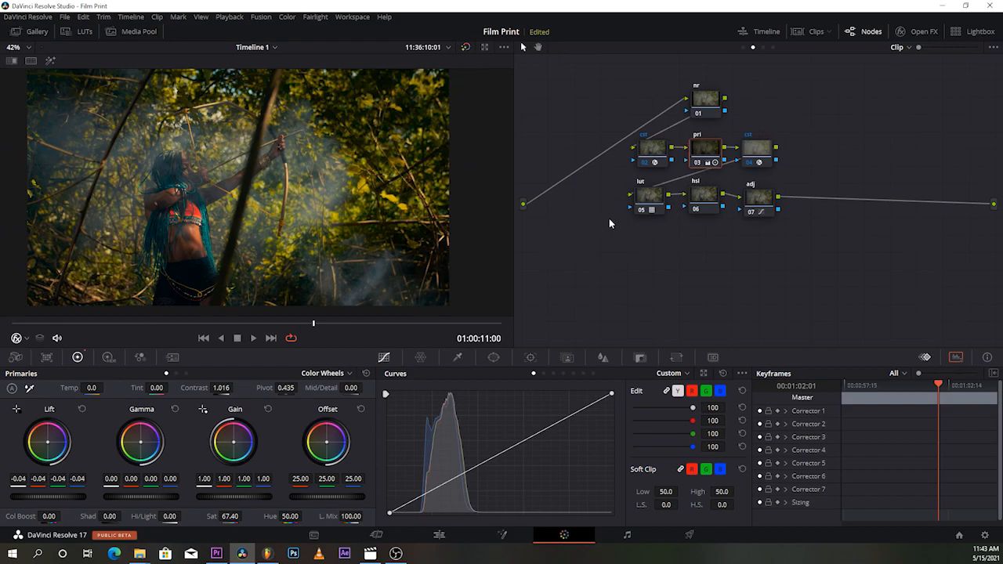
pyautogui.click(710, 202)
pyautogui.scroll(2, 91, 149)
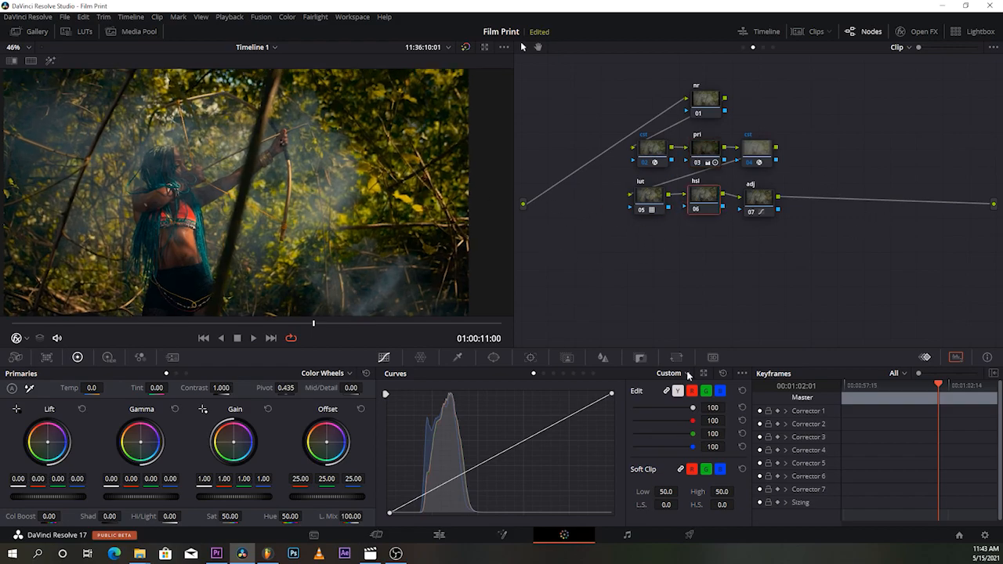
pyautogui.click(583, 374)
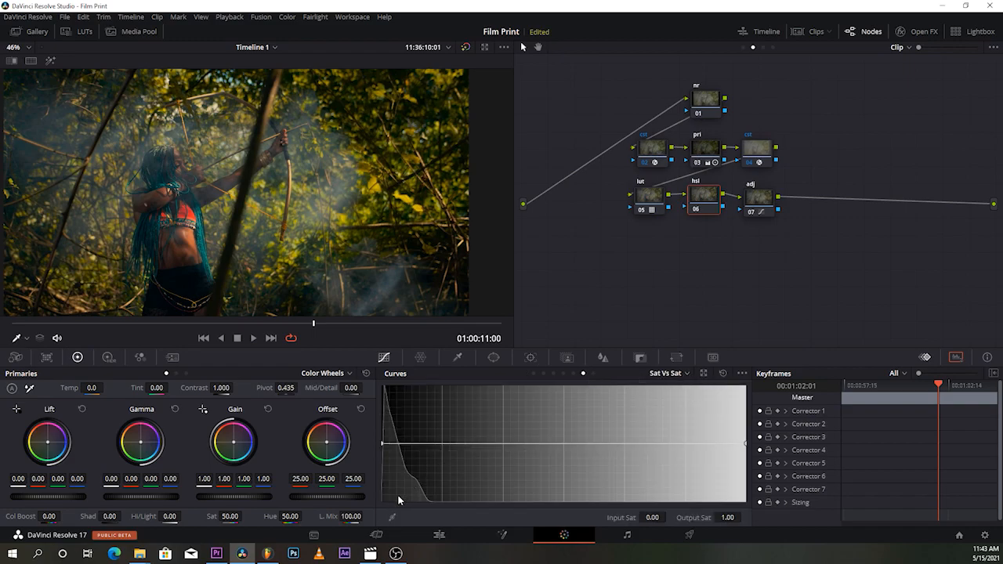
pyautogui.moveTo(383, 445); pyautogui.dragTo(403, 457)
pyautogui.click(422, 477)
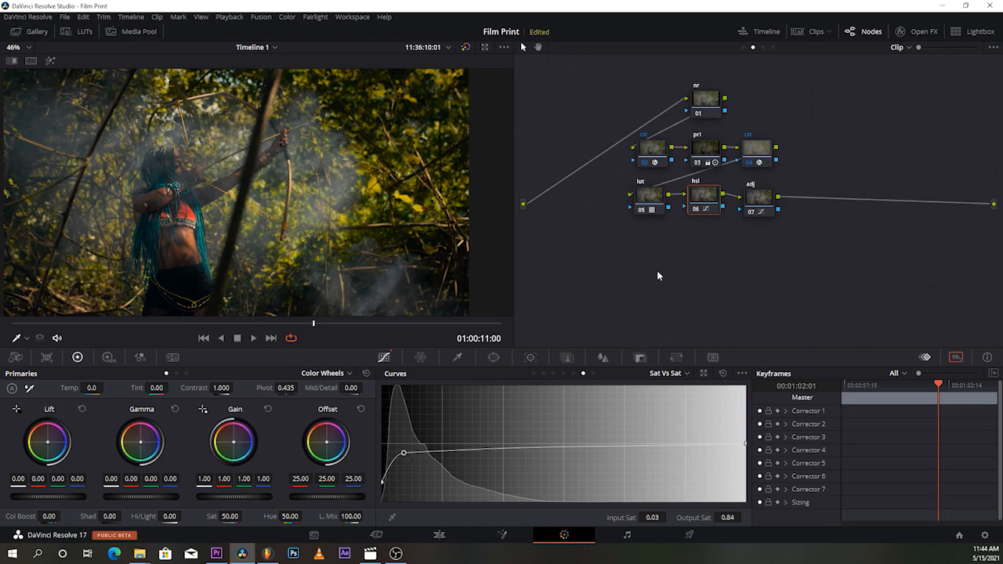
# - Toggle the hsl node off and on to compare the shadow saturation in a close-up and the full frame
pyautogui.click(696, 210)
pyautogui.click(696, 210)
pyautogui.click(696, 210)
pyautogui.click(697, 210)
pyautogui.scroll(3, 215, 237)
pyautogui.moveTo(216, 237); pyautogui.dragTo(461, 71)
pyautogui.scroll(1, 416, 96)
pyautogui.moveTo(407, 102); pyautogui.dragTo(358, 104)
pyautogui.click(699, 210)
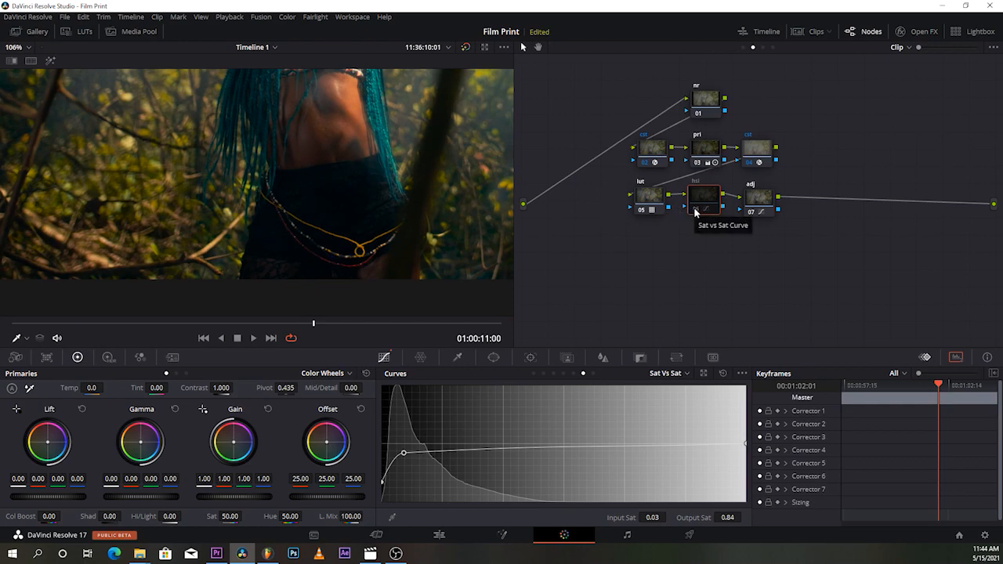
pyautogui.click(696, 210)
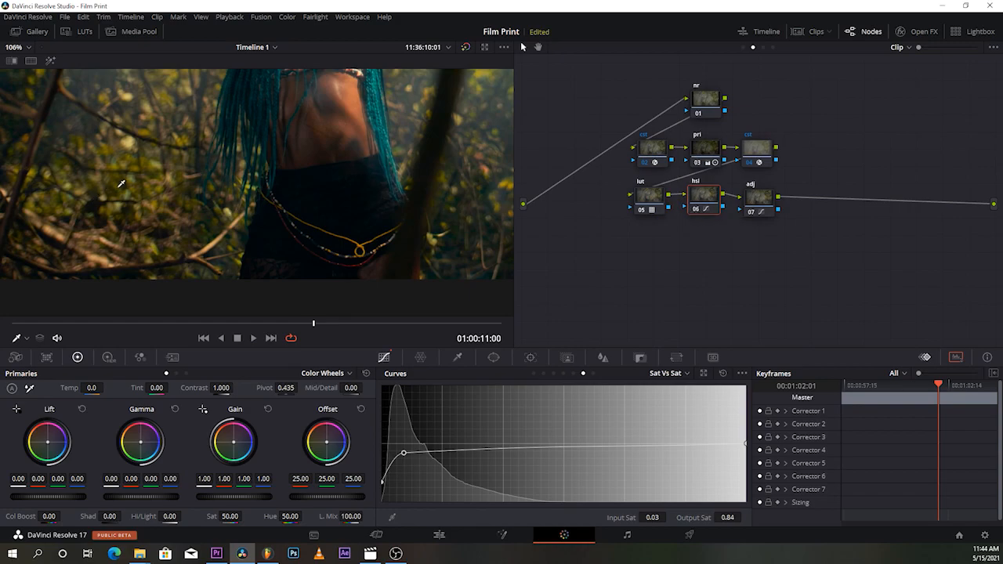
pyautogui.scroll(-5, 328, 198)
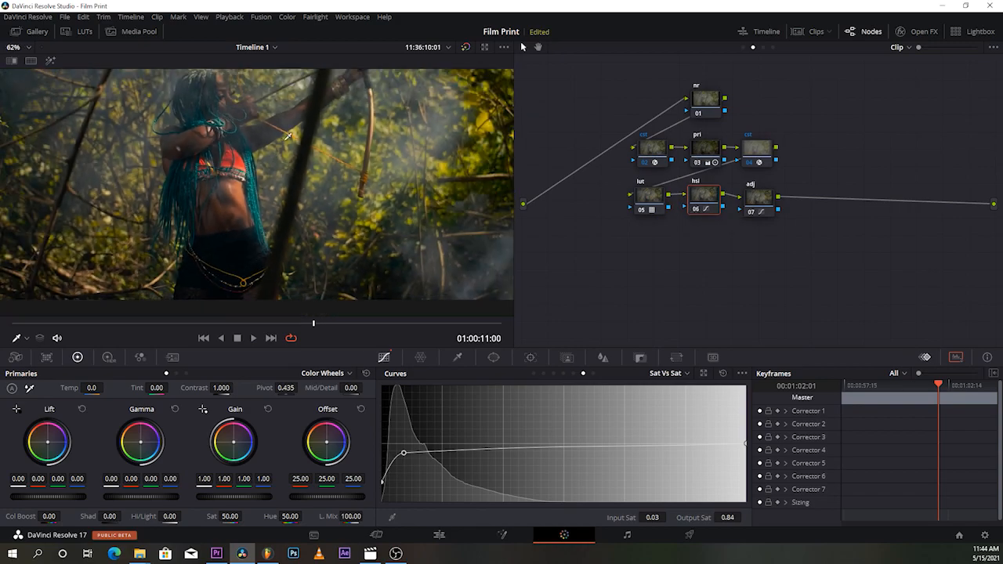
pyautogui.scroll(-1, 308, 162)
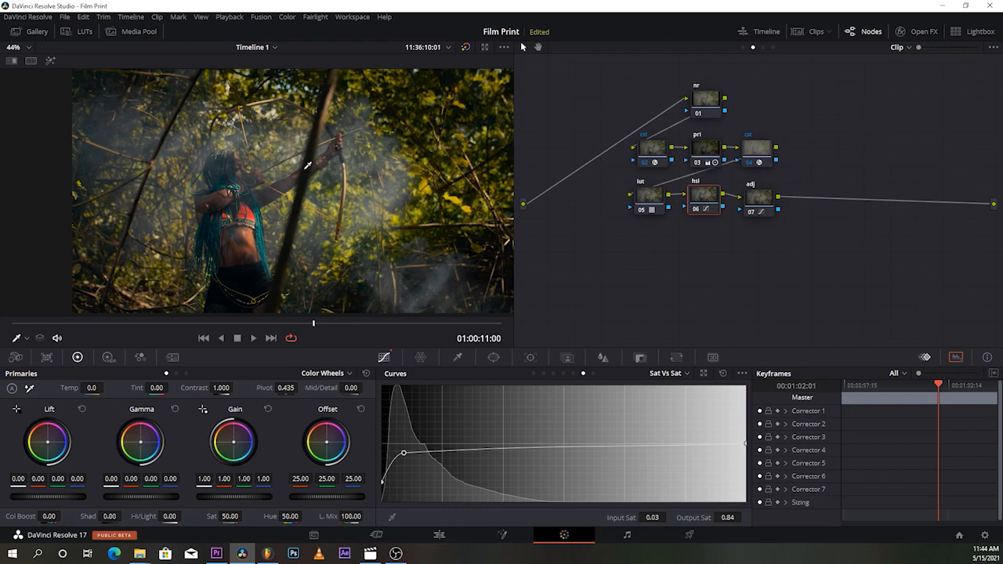
pyautogui.scroll(-1, 308, 166)
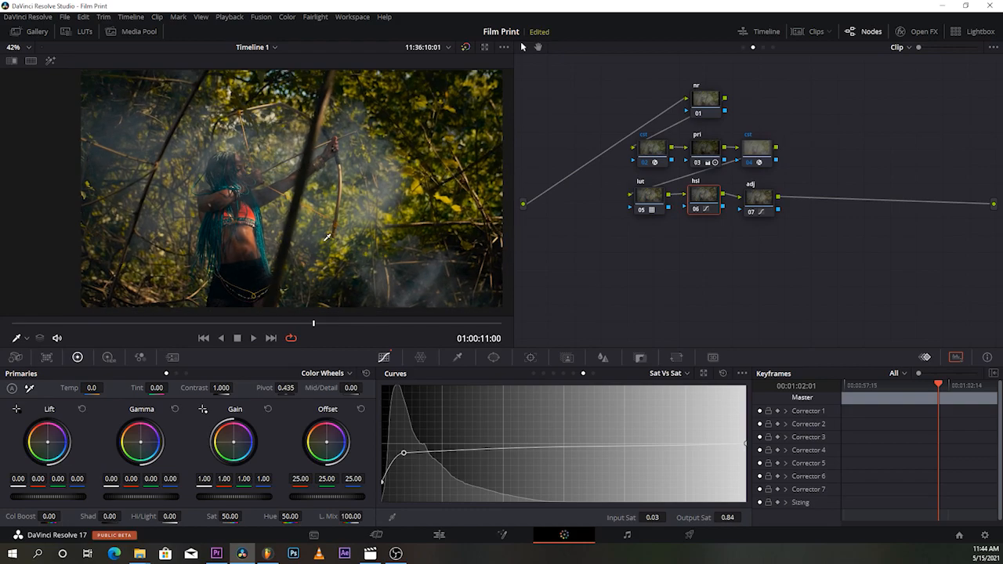
# - Play the archer clip from its beginning to review the desaturated shadows in motion
pyautogui.moveTo(160, 323); pyautogui.dragTo(3, 295)
pyautogui.press('space')
pyautogui.scroll(2, 471, 211)
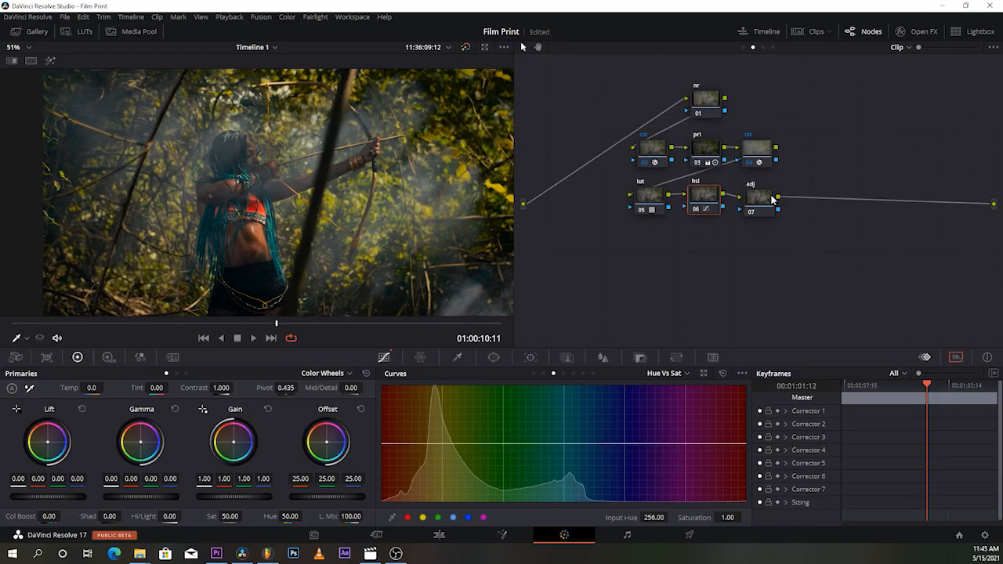
# - On the adj node 07, set the contrast to 1.184 and the master lift to 0.01
pyautogui.moveTo(759, 197); pyautogui.dragTo(775, 197)
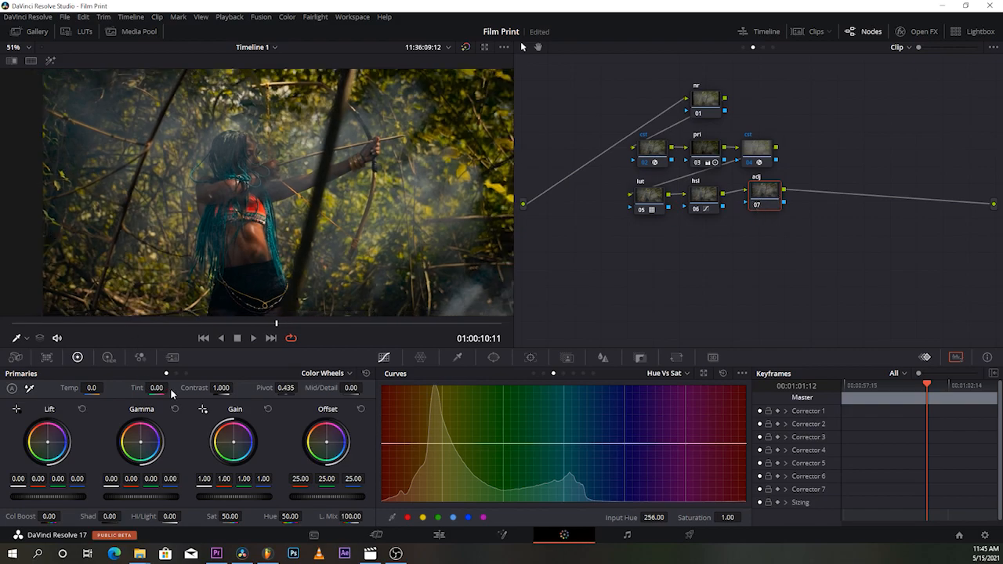
pyautogui.moveTo(236, 387); pyautogui.dragTo(236, 388)
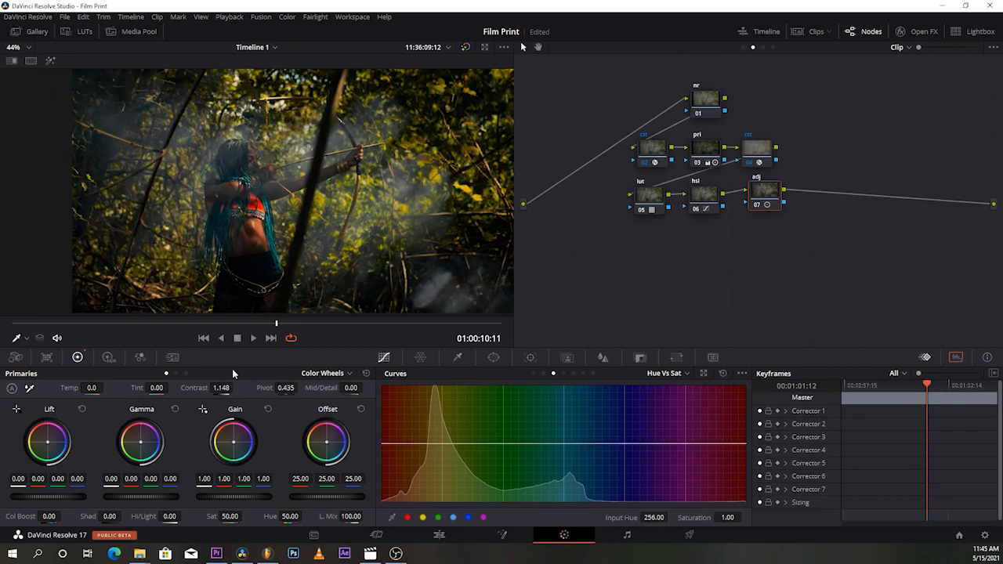
pyautogui.moveTo(236, 387); pyautogui.dragTo(236, 387)
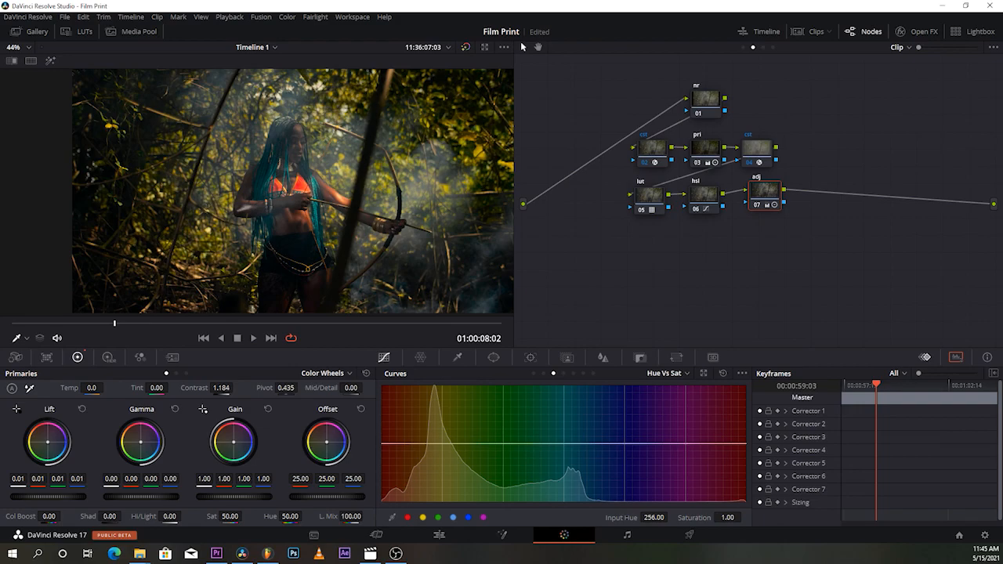
# - Play the clip from 01:00:08:00 to review the contrast adjustment, and stop playback
pyautogui.moveTo(117, 323)
pyautogui.mouseDown()
pyautogui.moveTo(181, 323)
pyautogui.moveTo(109, 340)
pyautogui.mouseUp()
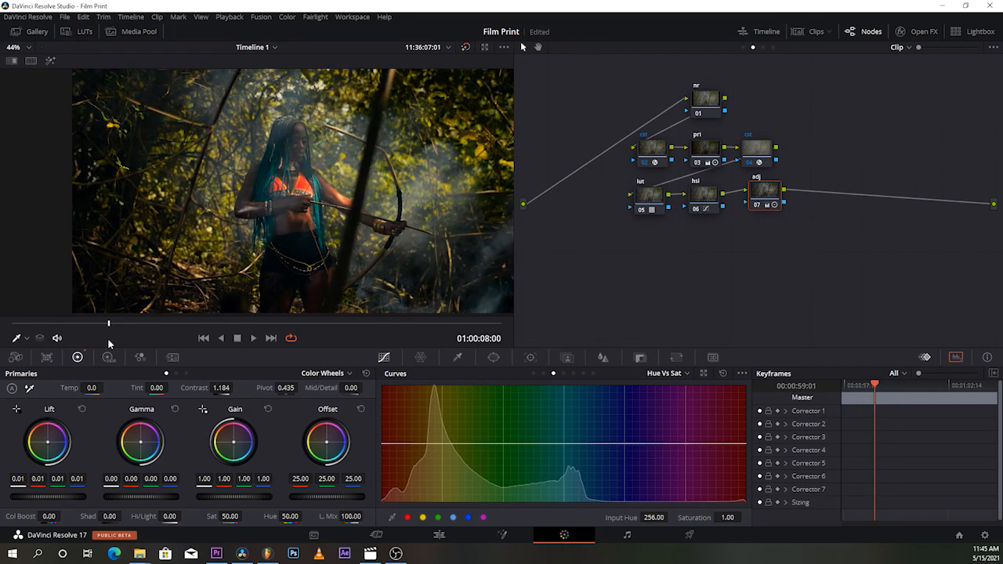
pyautogui.press('space')
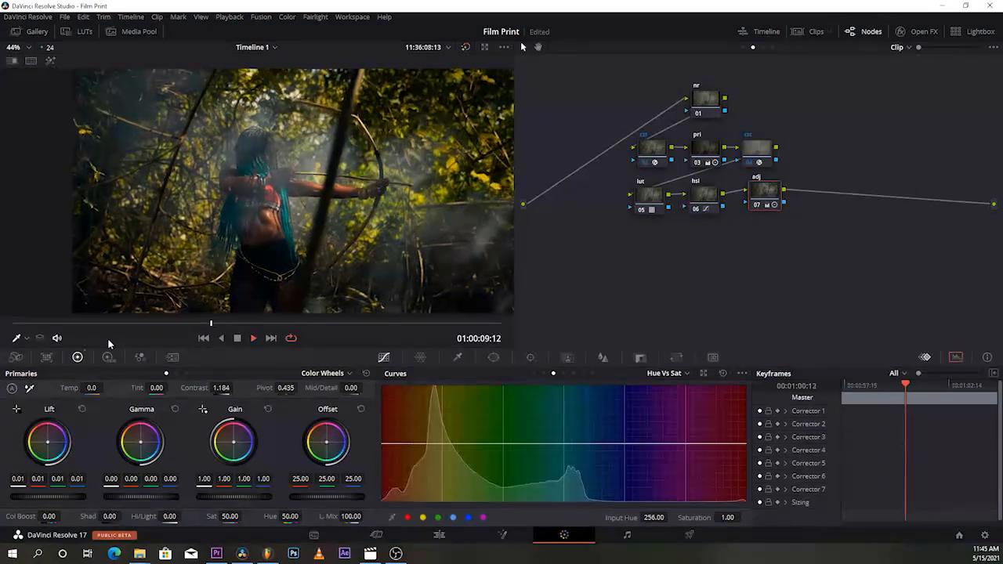
pyautogui.press('space')
# - On the hsl node's Hue Vs Sat curve, lower the yellow point at input hue 316.00 to a saturation of 0.68
pyautogui.click(710, 209)
pyautogui.scroll(4, 251, 172)
pyautogui.scroll(-5, 248, 169)
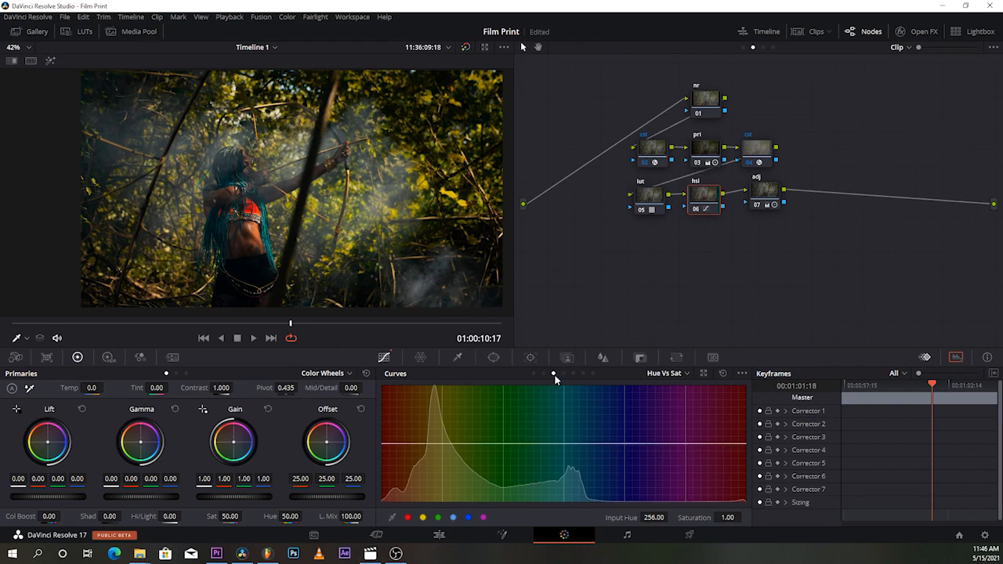
pyautogui.click(439, 518)
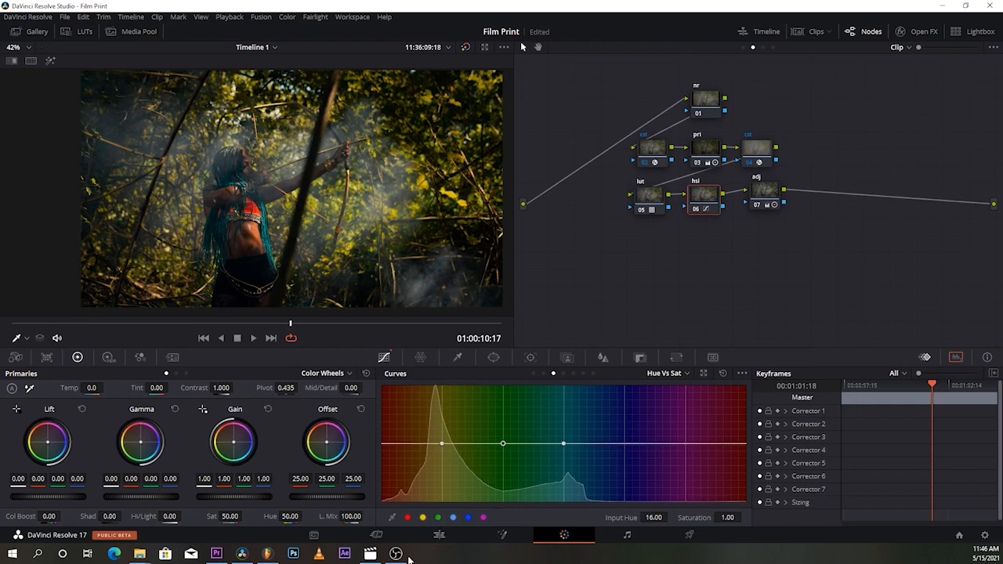
pyautogui.click(408, 517)
pyautogui.moveTo(728, 517); pyautogui.dragTo(708, 517)
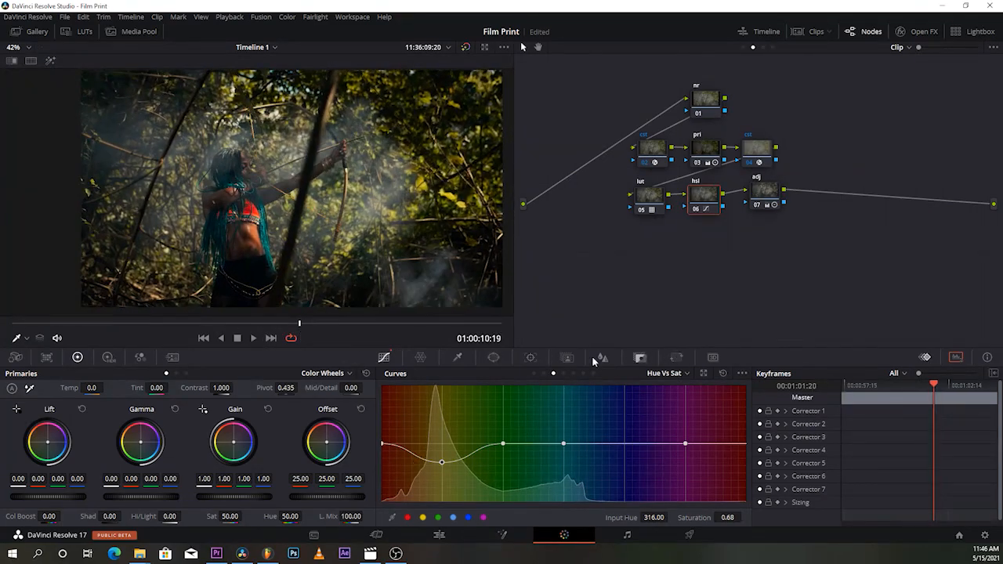
# - On the hsl node's Hue Vs Hue curve, rotate the yellow point at input hue 316.00 to -47.05 and inspect the foliage up close
pyautogui.click(544, 374)
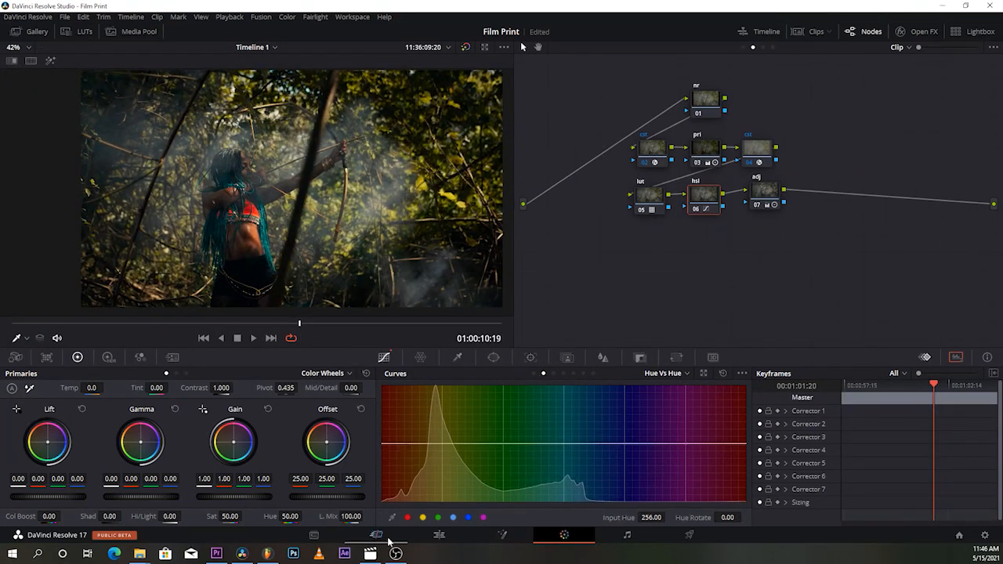
pyautogui.click(437, 518)
pyautogui.click(442, 445)
pyautogui.moveTo(729, 517); pyautogui.dragTo(620, 518)
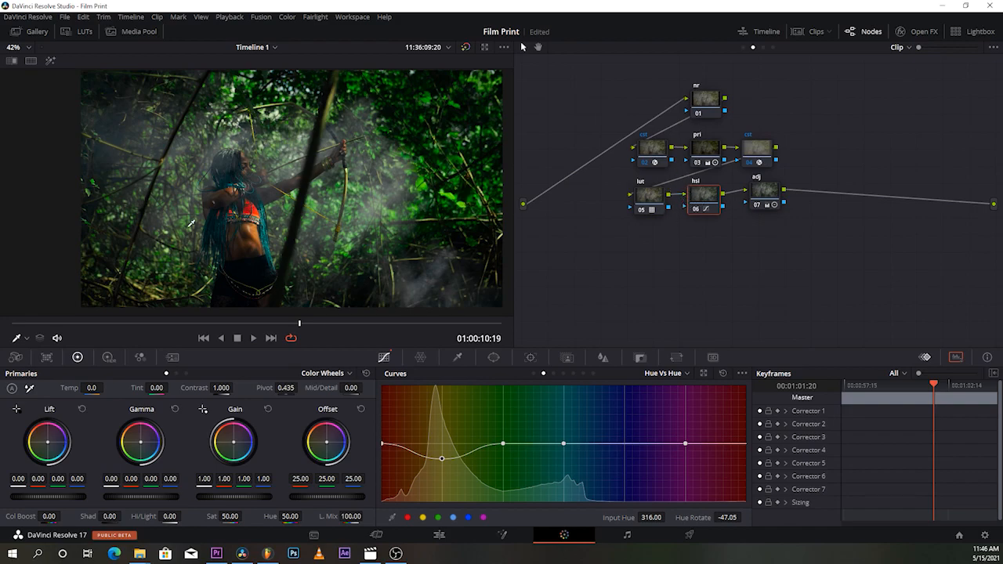
pyautogui.scroll(2, 196, 223)
pyautogui.scroll(2, 222, 226)
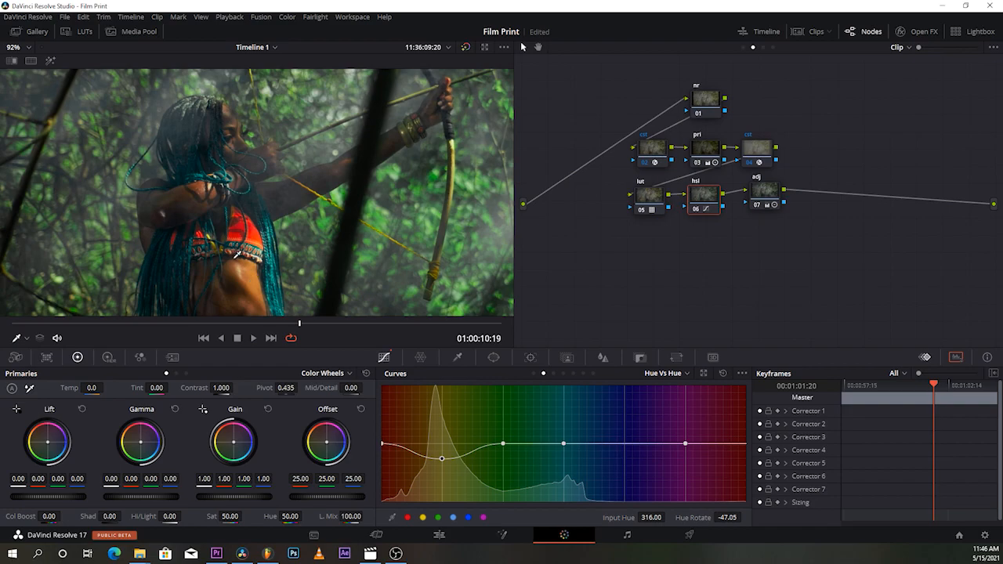
pyautogui.scroll(1, 239, 258)
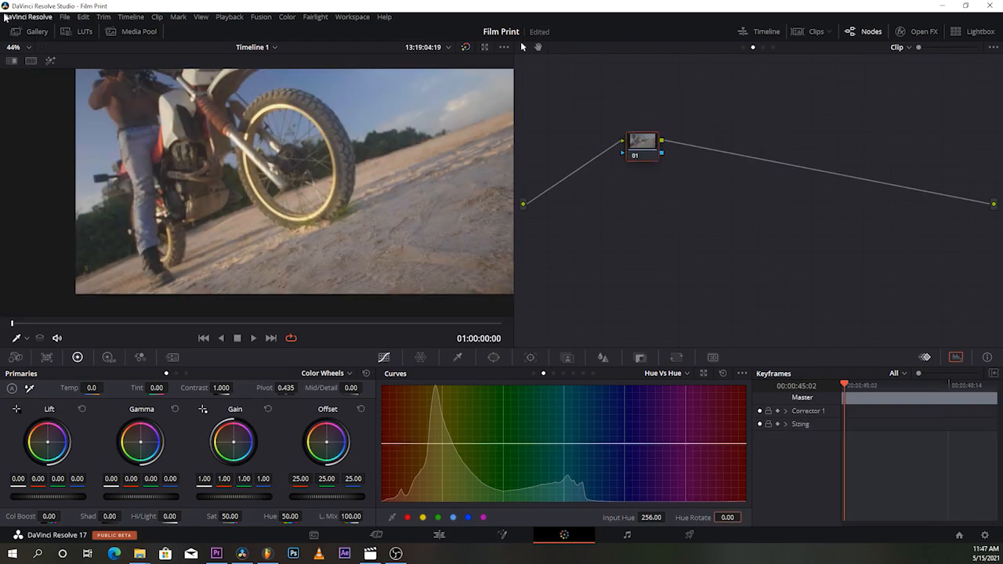
# - Play the ungraded motorcycle clip, stop at 01:00:02:05 and check its Group Post-Clip node graph
pyautogui.press('space')
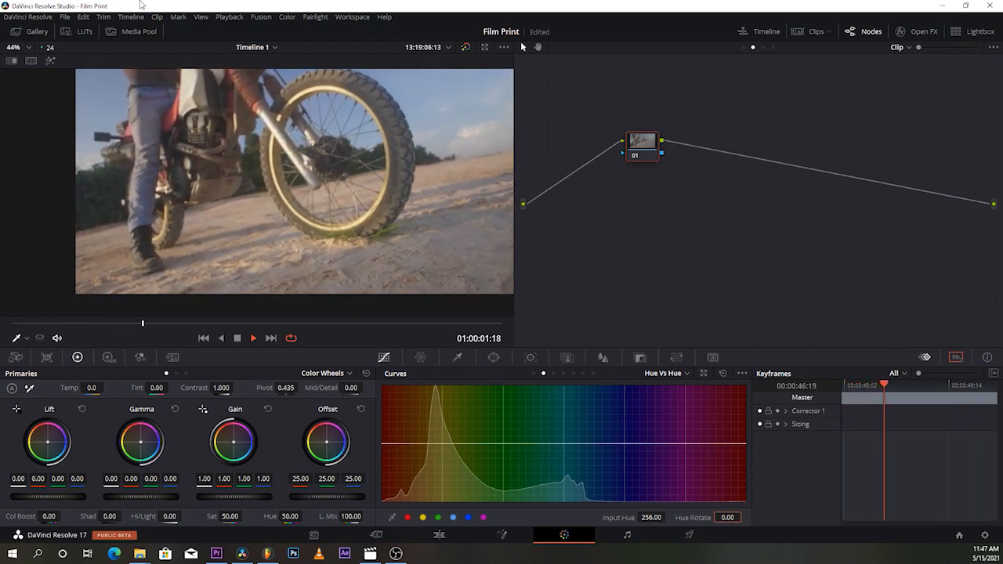
pyautogui.press('space')
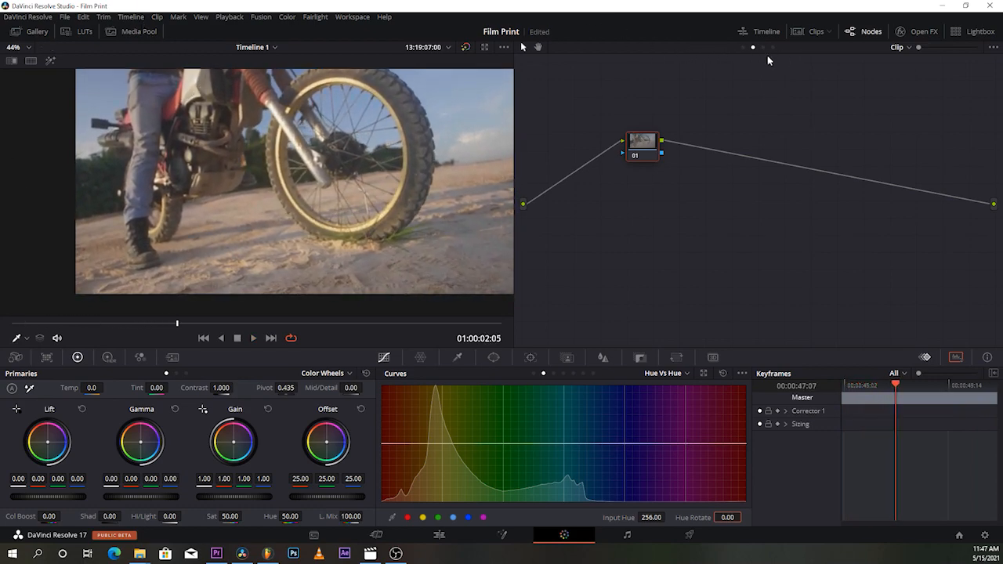
pyautogui.hotkey('alt', 's')
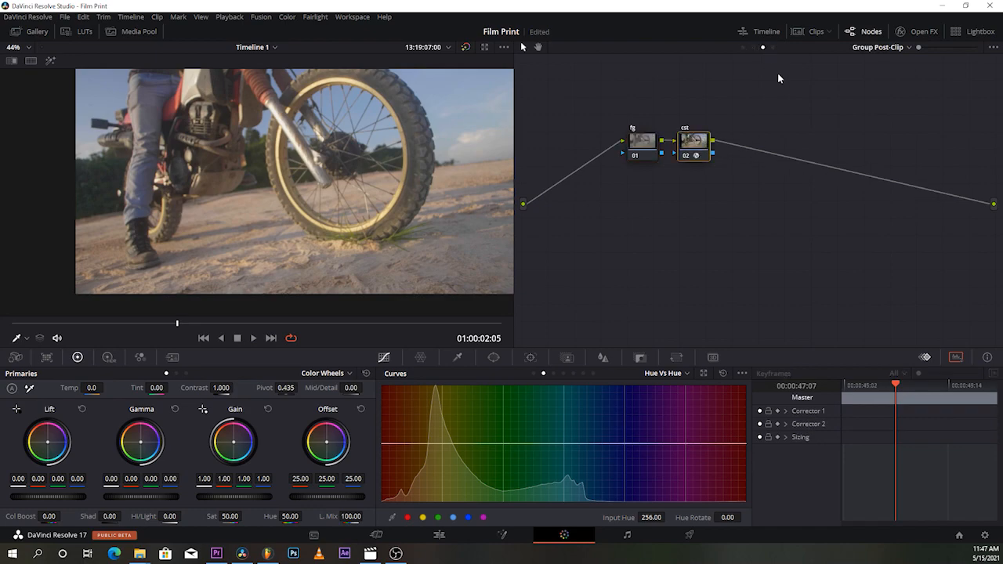
pyautogui.hotkey('ctrl', 'z')
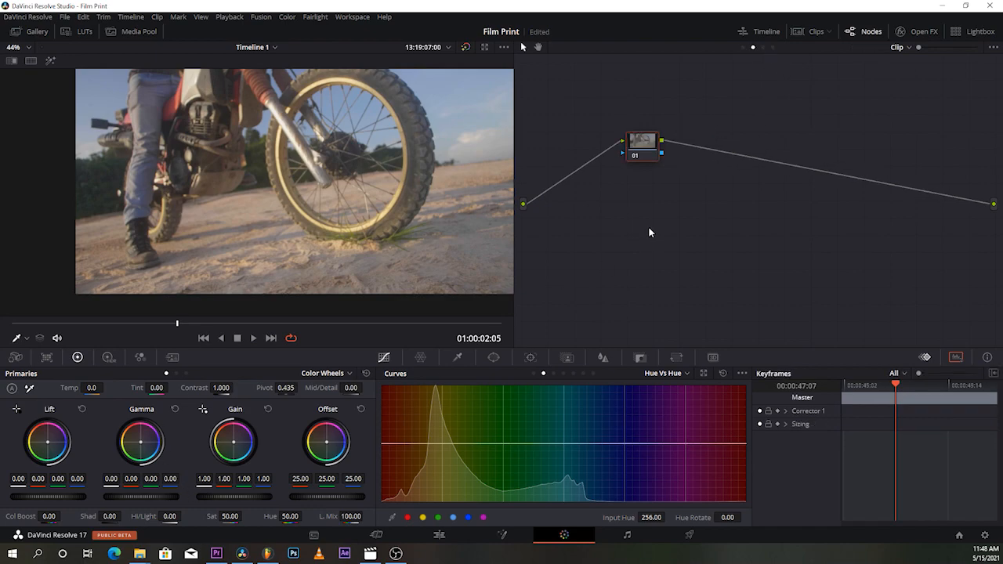
# - Apply the grade of clip 02 to the motorcycle clip 01, play it back and move to 01:00:00:12
pyautogui.click(794, 33)
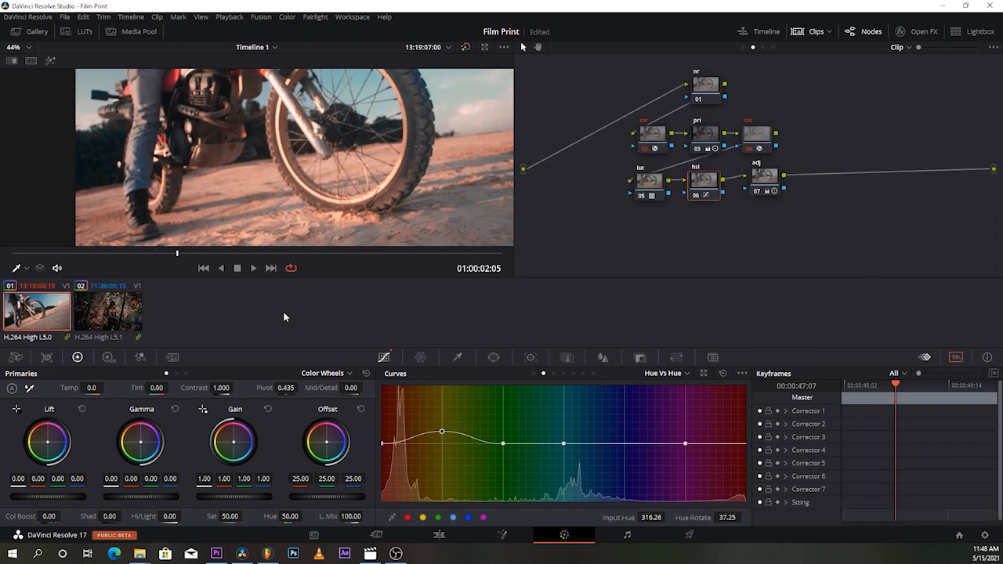
pyautogui.click(799, 32)
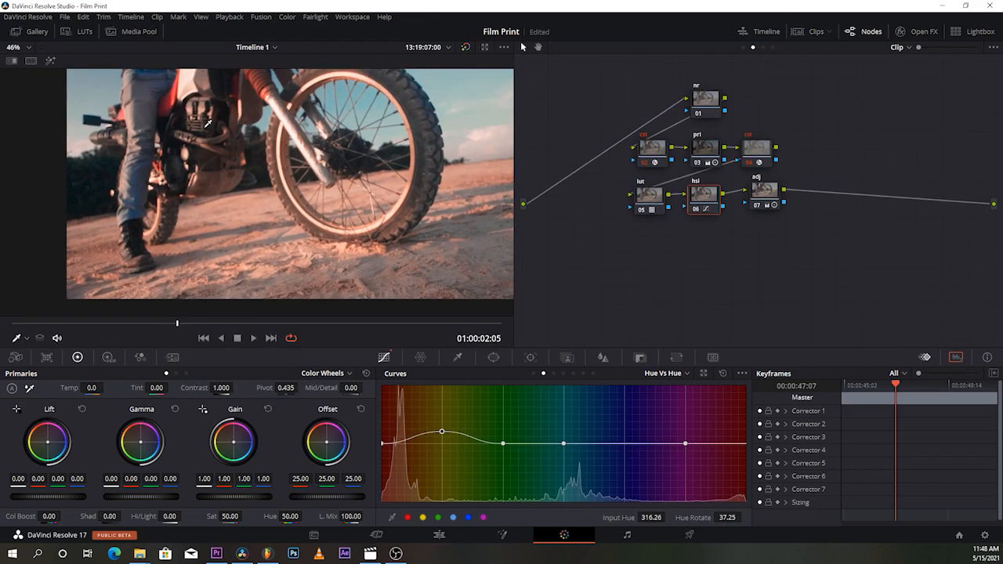
pyautogui.click(203, 338)
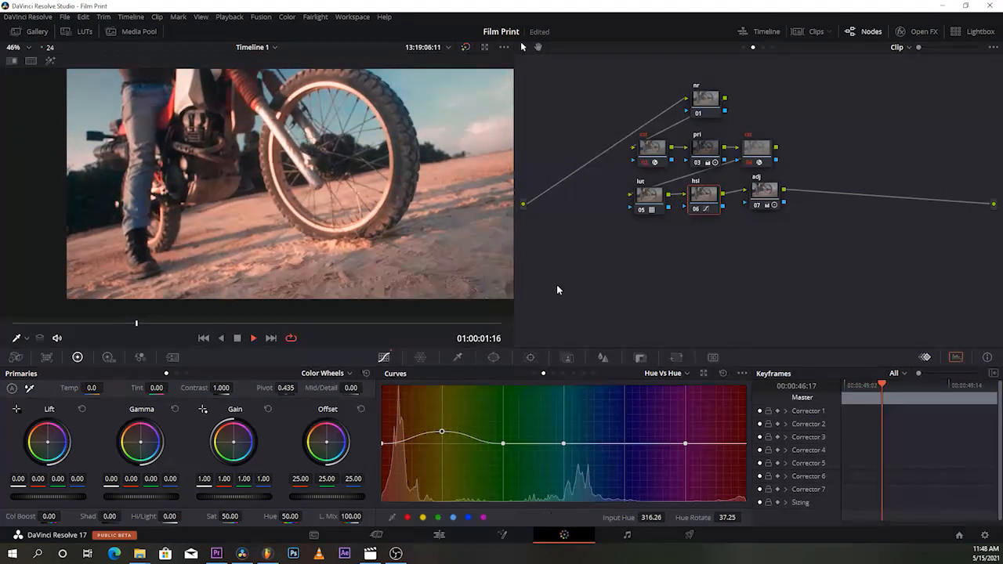
pyautogui.moveTo(116, 326); pyautogui.dragTo(49, 326)
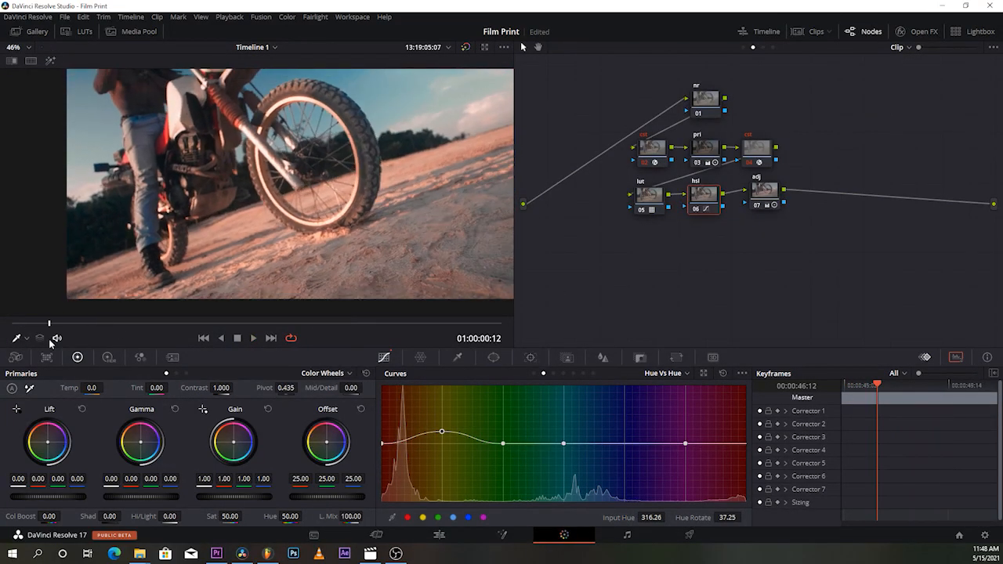
# - Reset the node grades of the hsl, adj and pri nodes on the motorcycle clip
pyautogui.rightClick(718, 197)
pyautogui.click(751, 203)
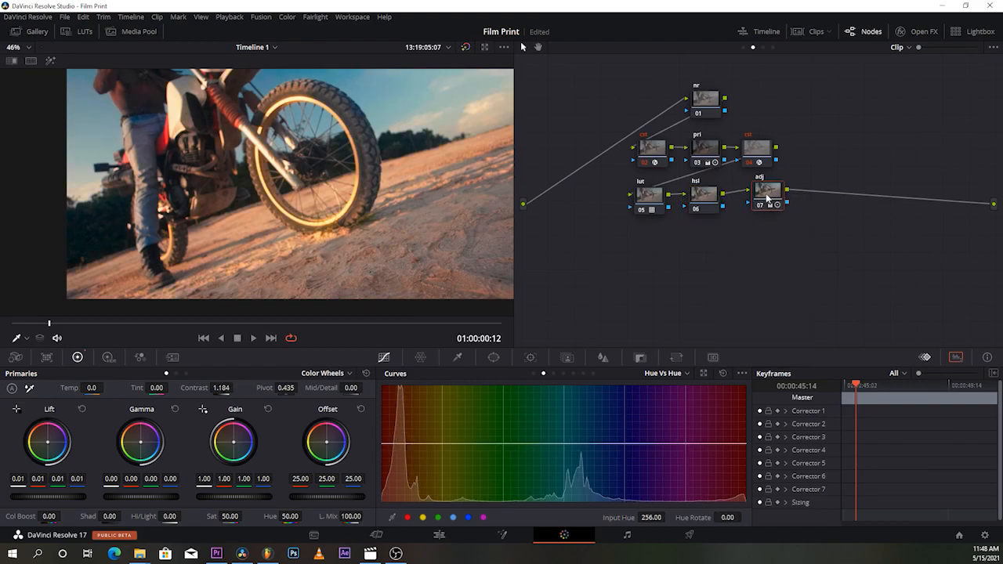
pyautogui.rightClick(779, 205)
pyautogui.click(782, 207)
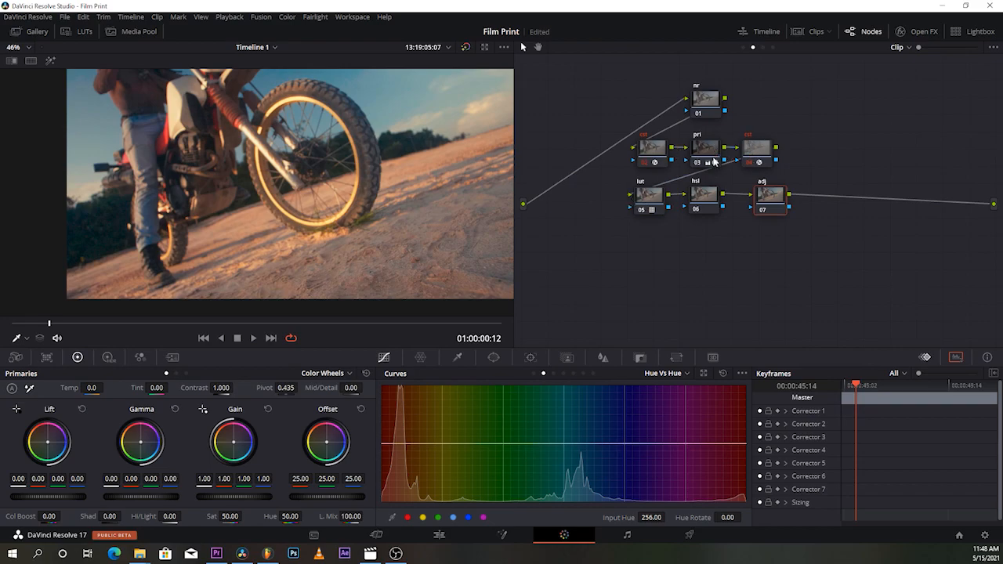
pyautogui.click(708, 157)
pyautogui.rightClick(708, 157)
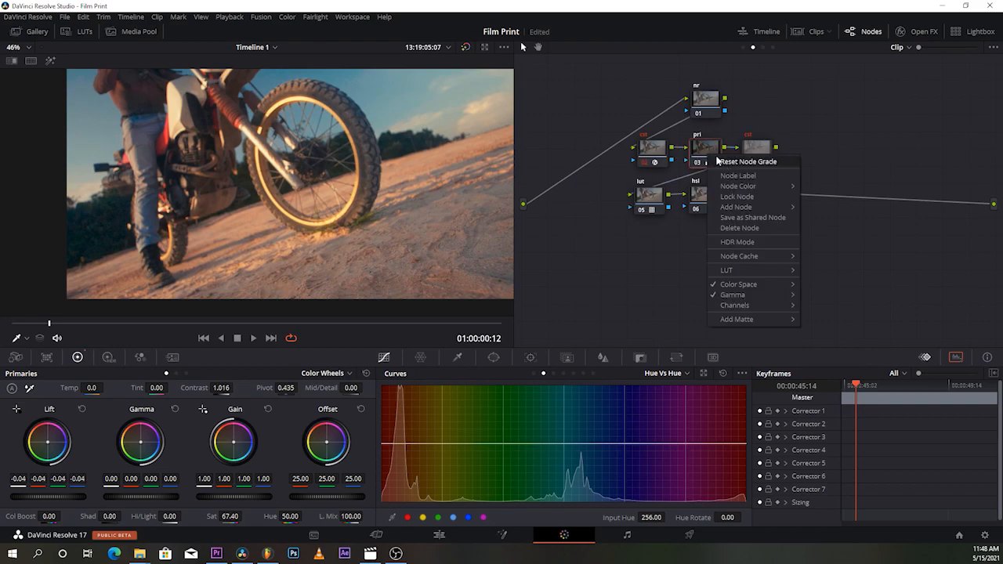
pyautogui.click(720, 164)
# - Set the pri node's color space to DaVinci Wide Gamut and its gamma to DaVinci Intermediate
pyautogui.rightClick(713, 156)
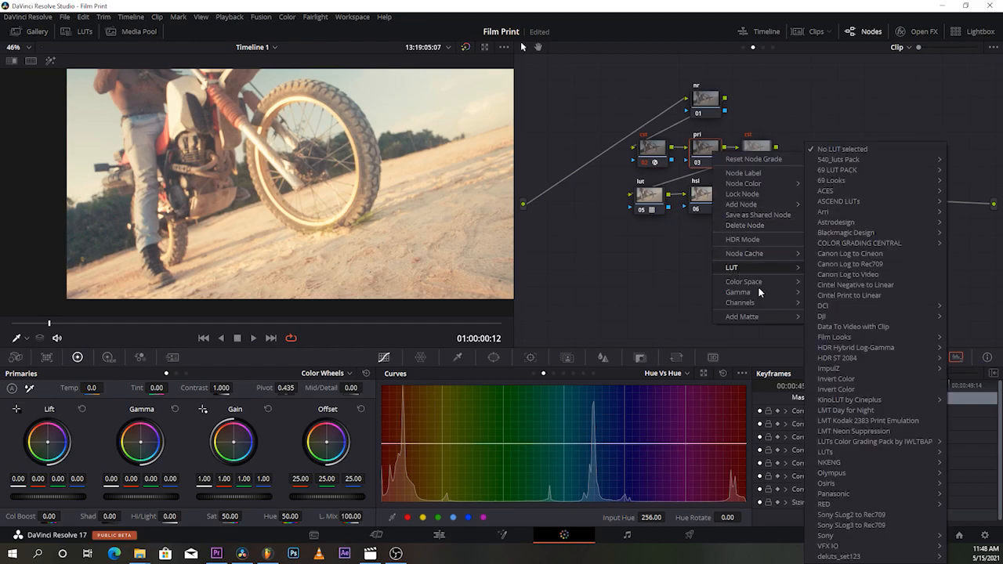
pyautogui.moveTo(752, 282)
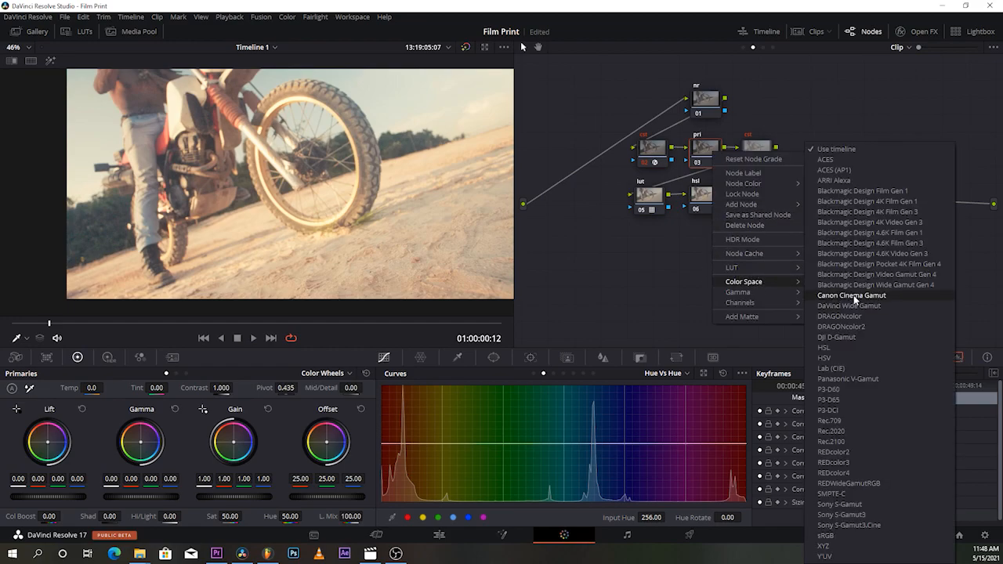
pyautogui.click(861, 306)
pyautogui.rightClick(703, 142)
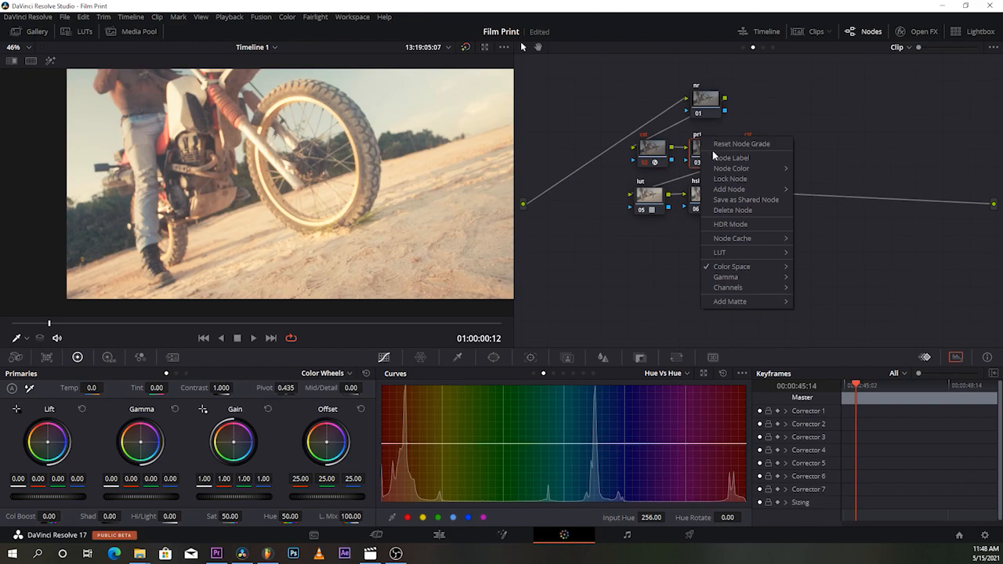
pyautogui.moveTo(731, 277)
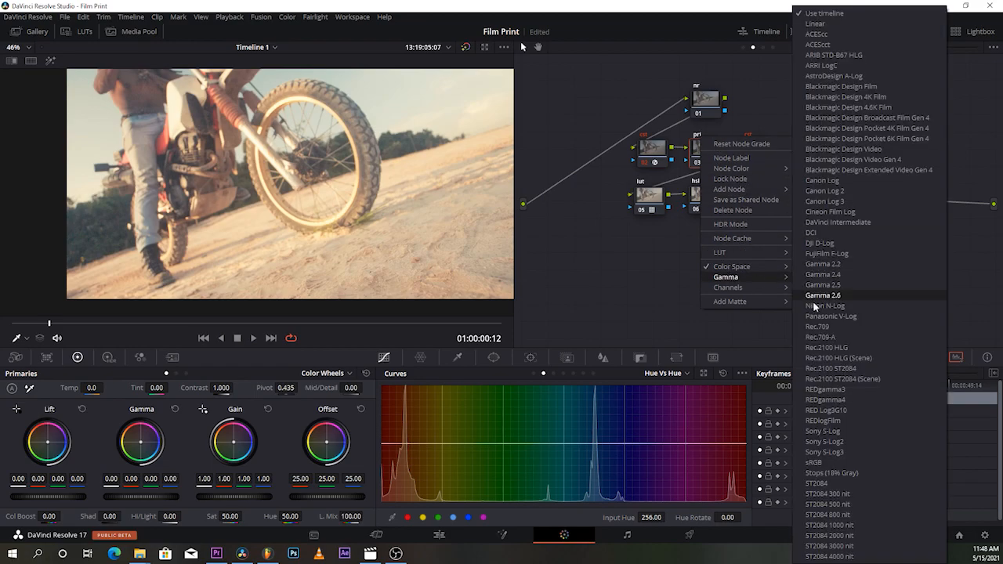
pyautogui.click(843, 222)
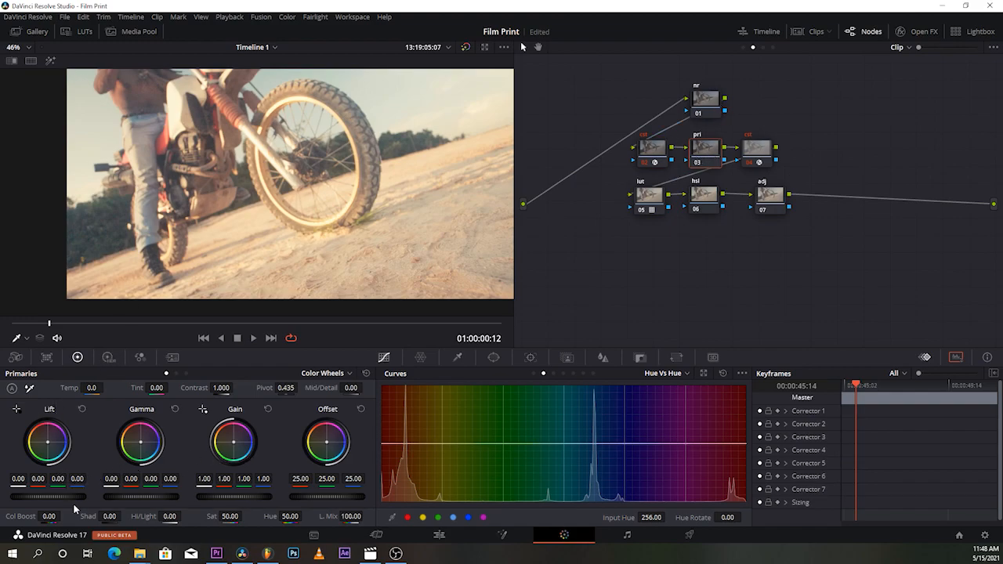
# - Set the pri node's Lift to -0.07, Gain to 1.03 and saturation to 71.80, with the scopes open clear of the color wheels
pyautogui.moveTo(75, 499); pyautogui.dragTo(34, 498)
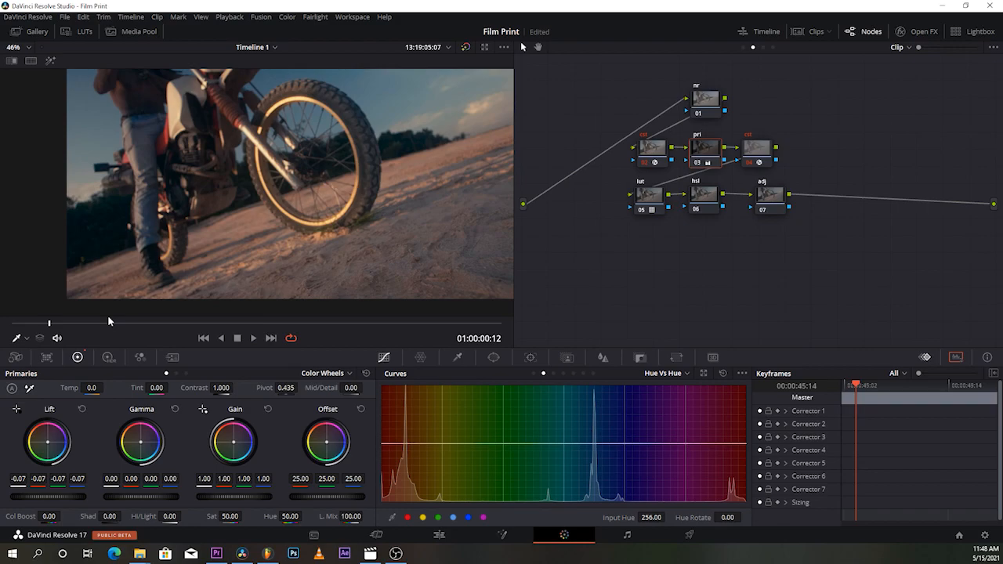
pyautogui.moveTo(1002, 130); pyautogui.dragTo(306, 277)
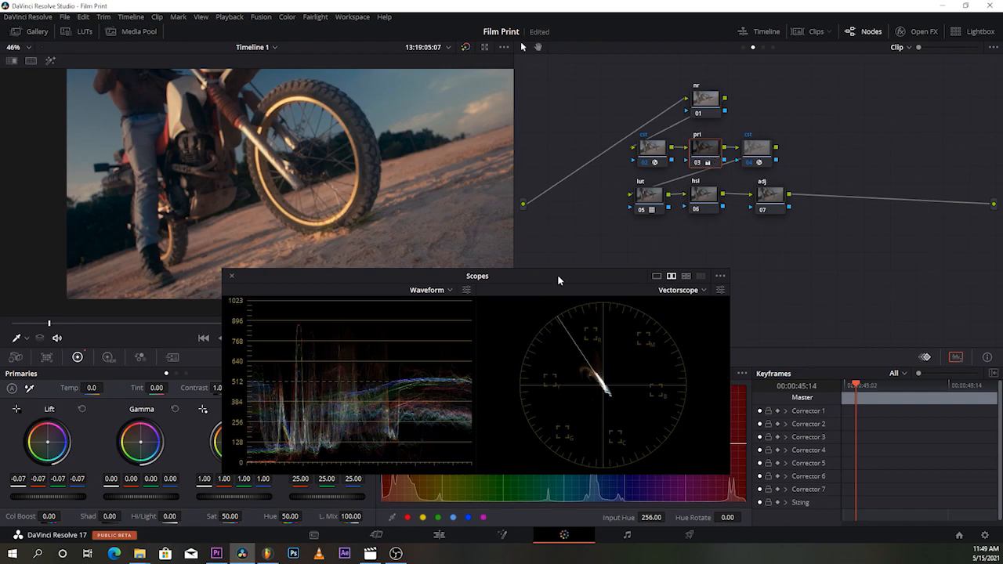
pyautogui.moveTo(557, 275); pyautogui.dragTo(836, 330)
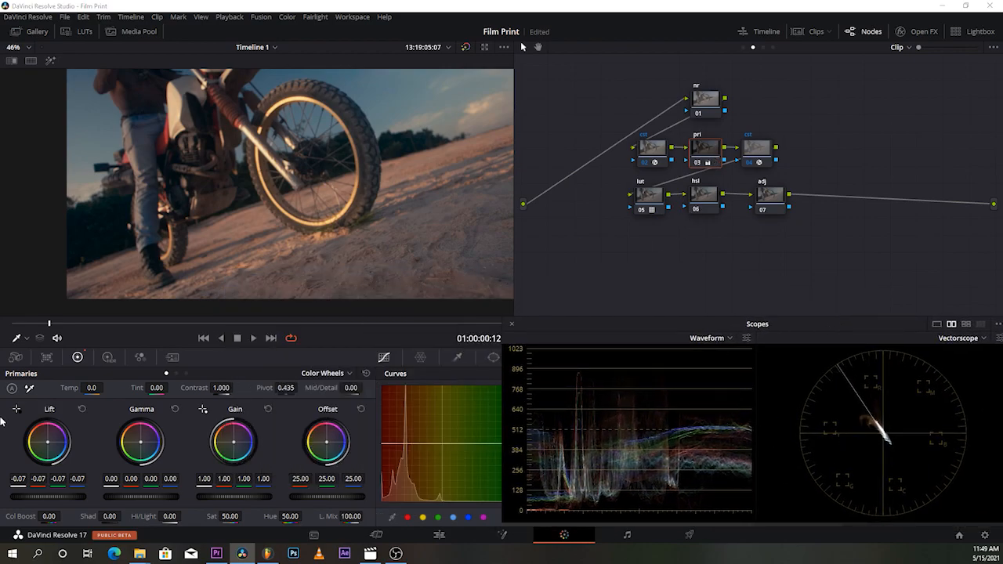
pyautogui.moveTo(63, 498); pyautogui.dragTo(57, 499)
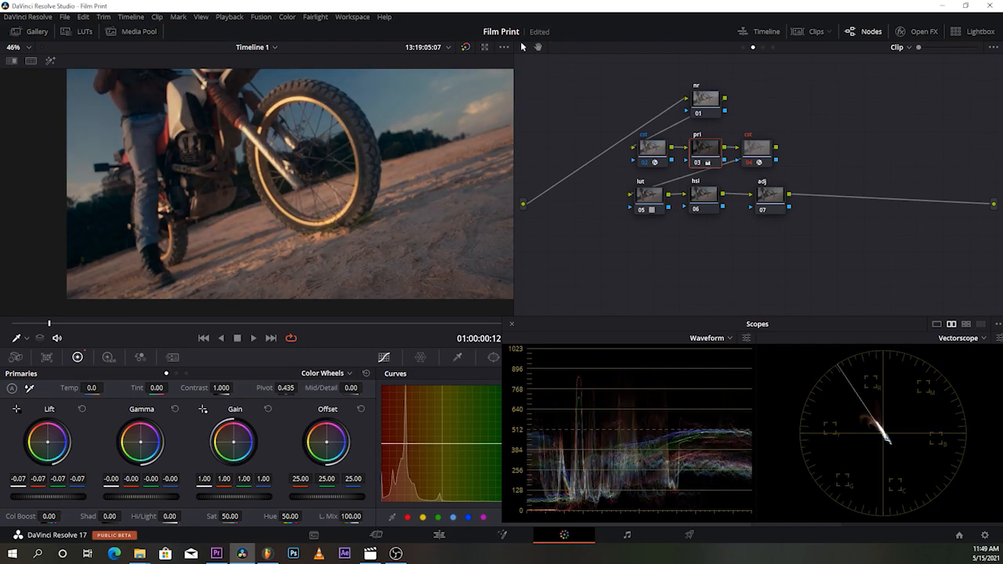
pyautogui.moveTo(253, 505)
pyautogui.mouseDown()
pyautogui.moveTo(262, 516)
pyautogui.moveTo(246, 516)
pyautogui.mouseUp()
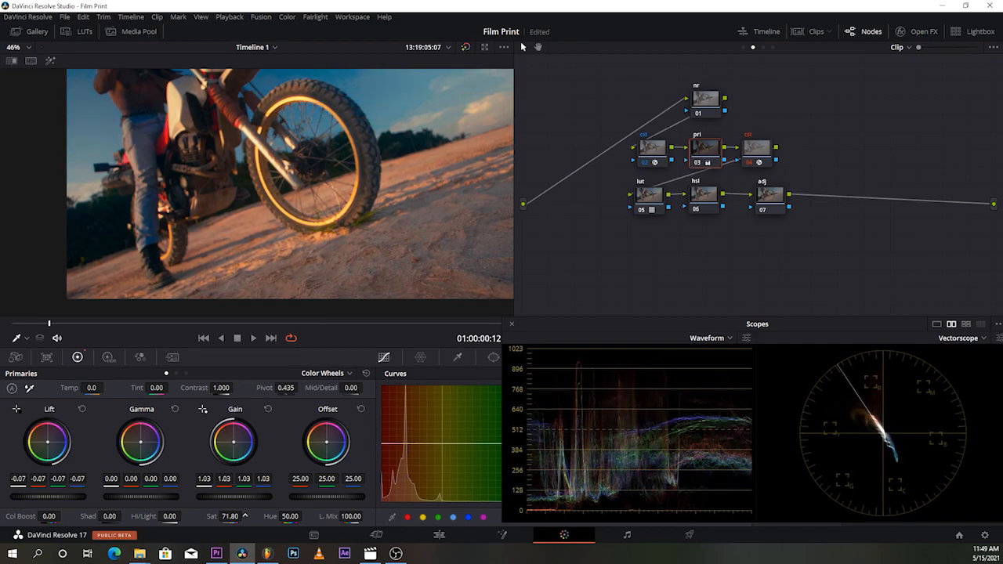
# - Compare the motorcycle clip with and without its grades, play it through and return to the first frame
pyautogui.scroll(-1, 436, 59)
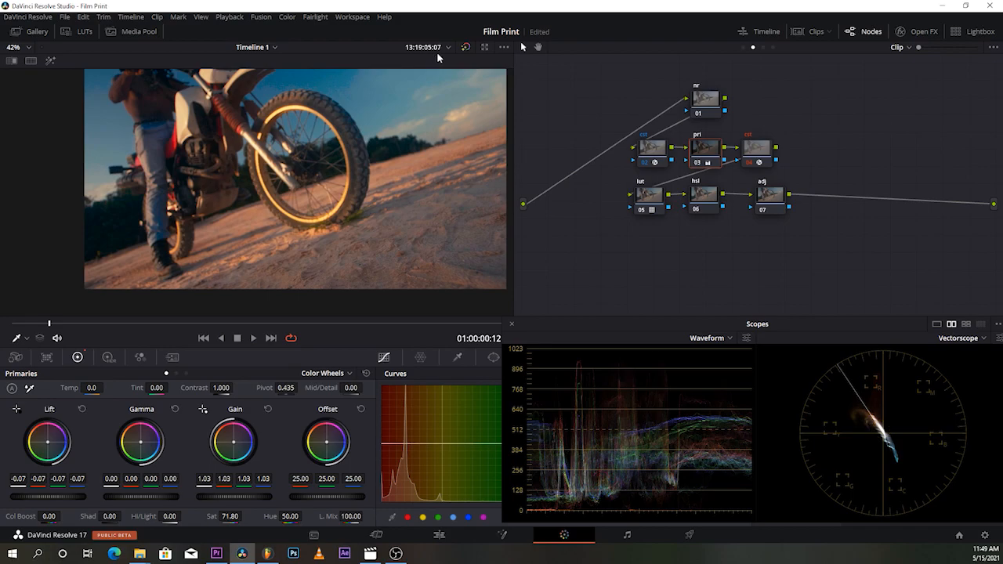
pyautogui.click(465, 47)
pyautogui.click(466, 47)
pyautogui.click(466, 47)
pyautogui.click(466, 47)
pyautogui.moveTo(101, 324); pyautogui.dragTo(2, 334)
pyautogui.press('space')
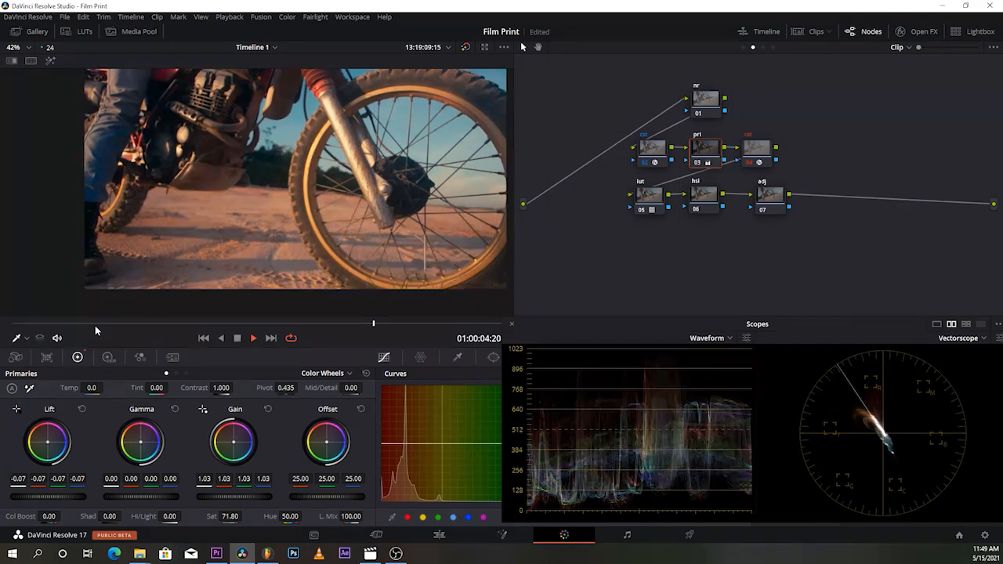
pyautogui.moveTo(109, 324); pyautogui.dragTo(1, 333)
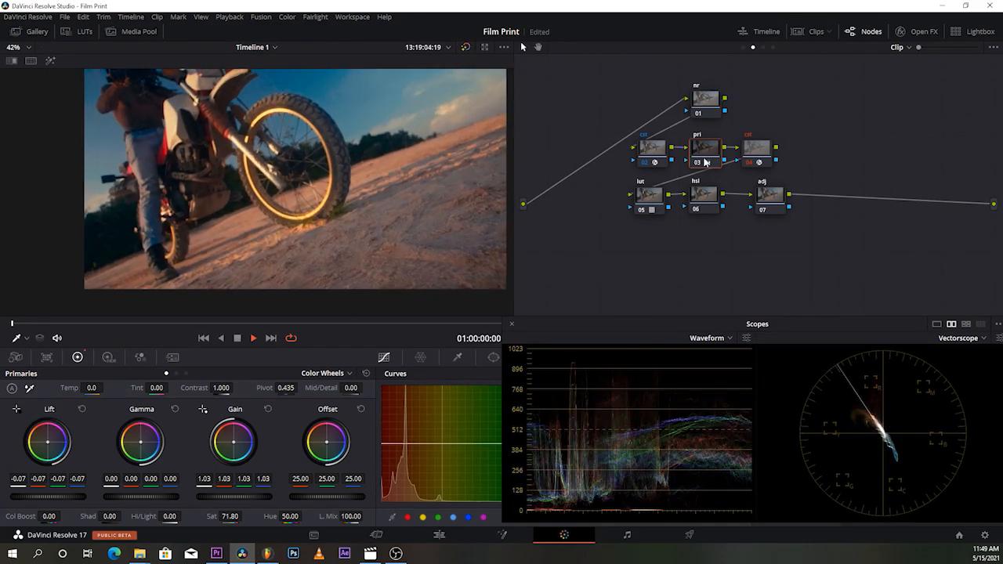
# - Warm the motorcycle shot by setting the pri node's Temp to 140.0, and check the image in the viewer
pyautogui.scroll(4, 427, 137)
pyautogui.scroll(-1, 412, 135)
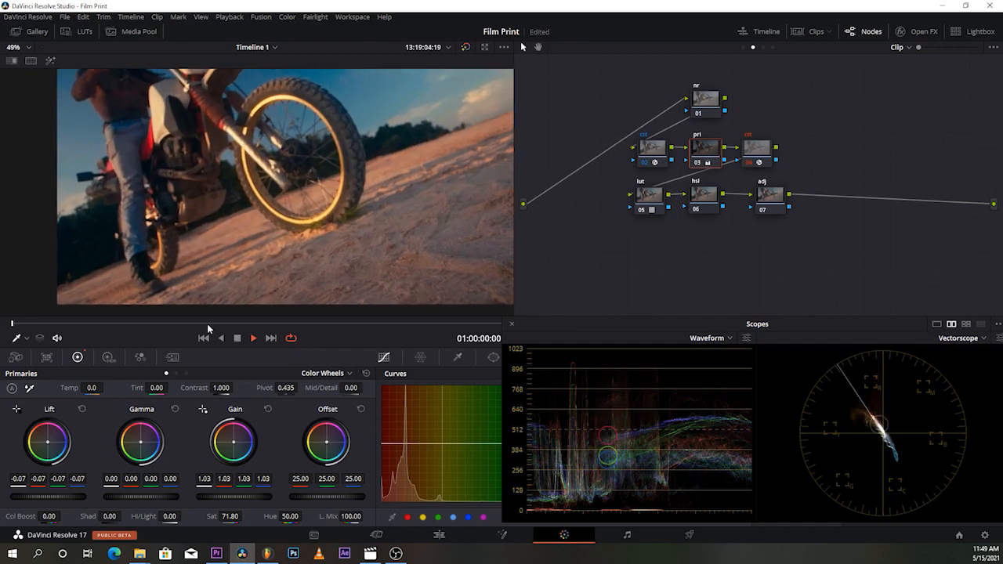
pyautogui.scroll(-2, 156, 193)
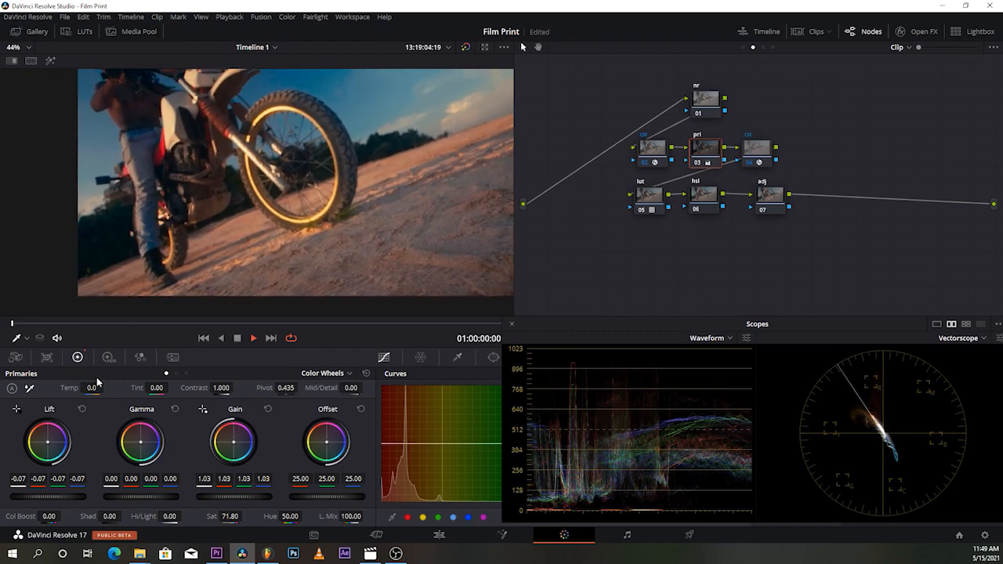
pyautogui.moveTo(91, 388)
pyautogui.mouseDown()
pyautogui.moveTo(78, 388)
pyautogui.moveTo(98, 388)
pyautogui.mouseUp()
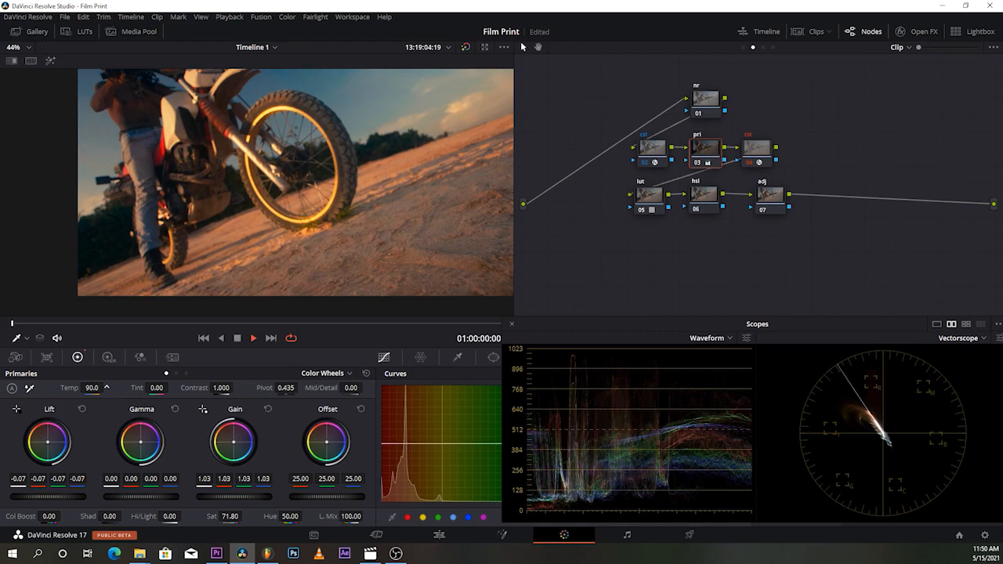
pyautogui.moveTo(98, 388); pyautogui.dragTo(103, 388)
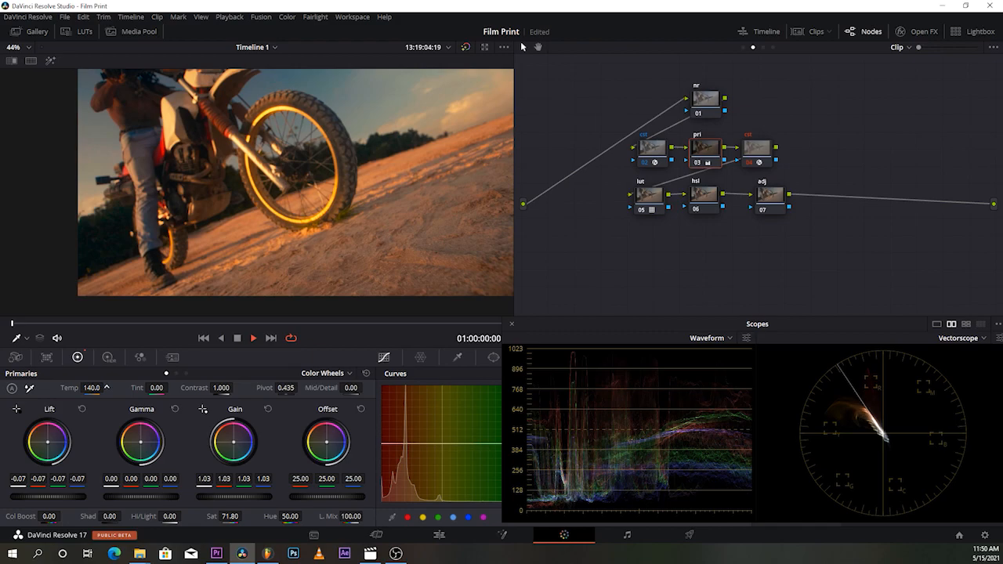
pyautogui.scroll(-3, 166, 175)
pyautogui.scroll(4, 166, 175)
pyautogui.scroll(-2, 166, 175)
# - On the hsl node's Sat Vs Sat curve, pull down the low saturations with a point at input 0.05 and output 0.81
pyautogui.click(707, 201)
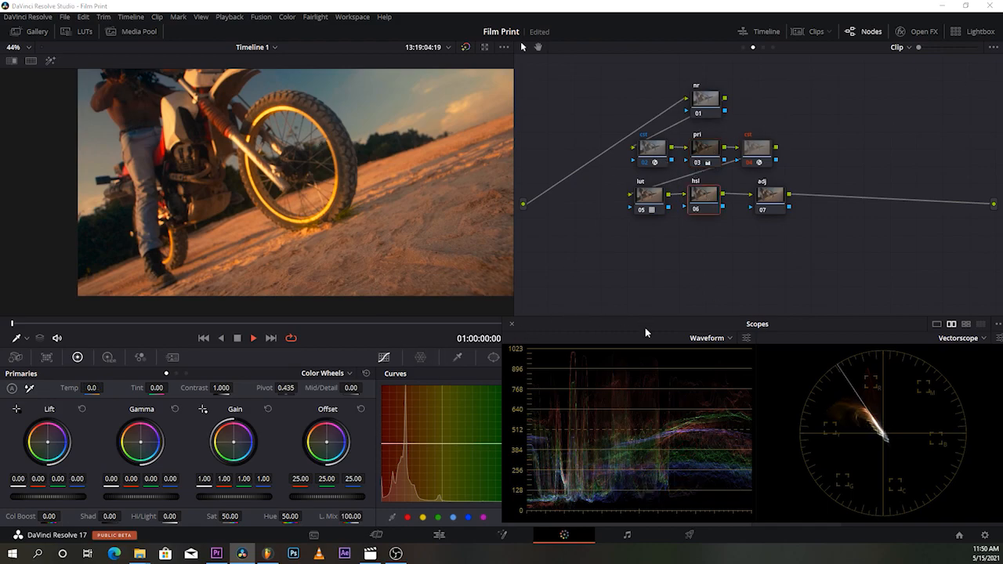
pyautogui.moveTo(645, 328); pyautogui.dragTo(1002, 333)
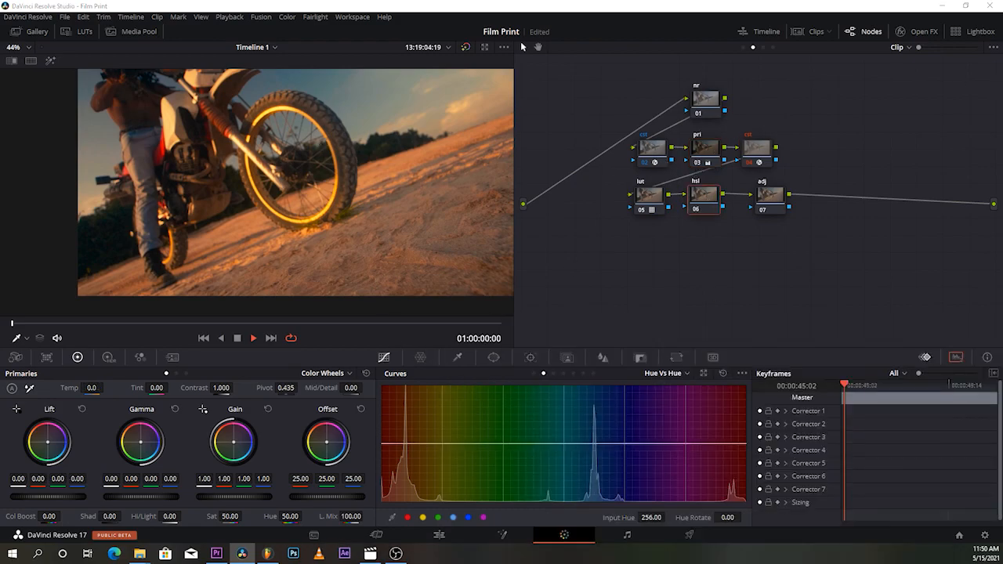
pyautogui.click(584, 374)
pyautogui.moveTo(385, 447); pyautogui.dragTo(419, 459)
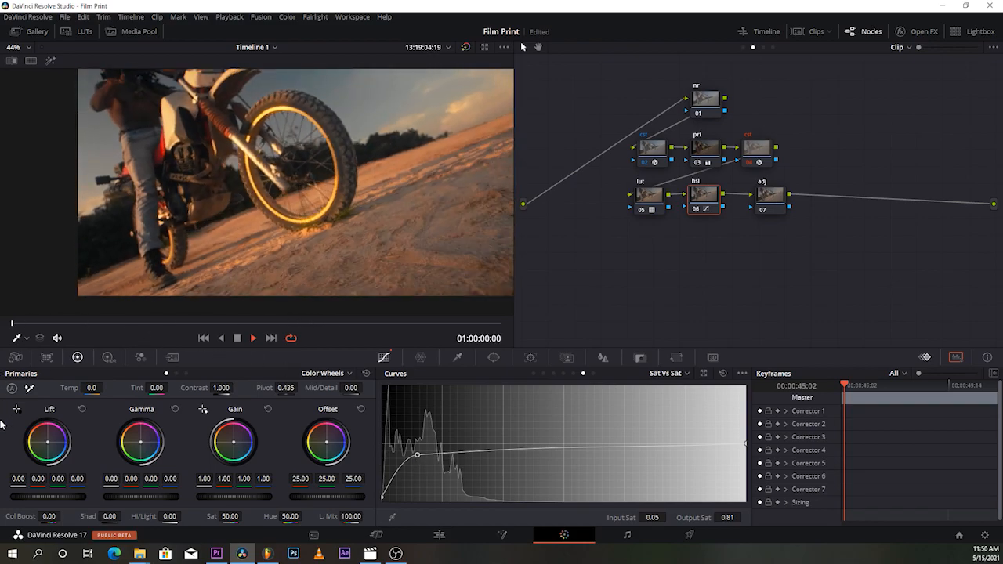
pyautogui.moveTo(51, 327); pyautogui.dragTo(12, 326)
# - On the hsl node's Hue Vs Sat curve, raise the blues to saturation 1.43 at input hue 96.86
pyautogui.click(553, 374)
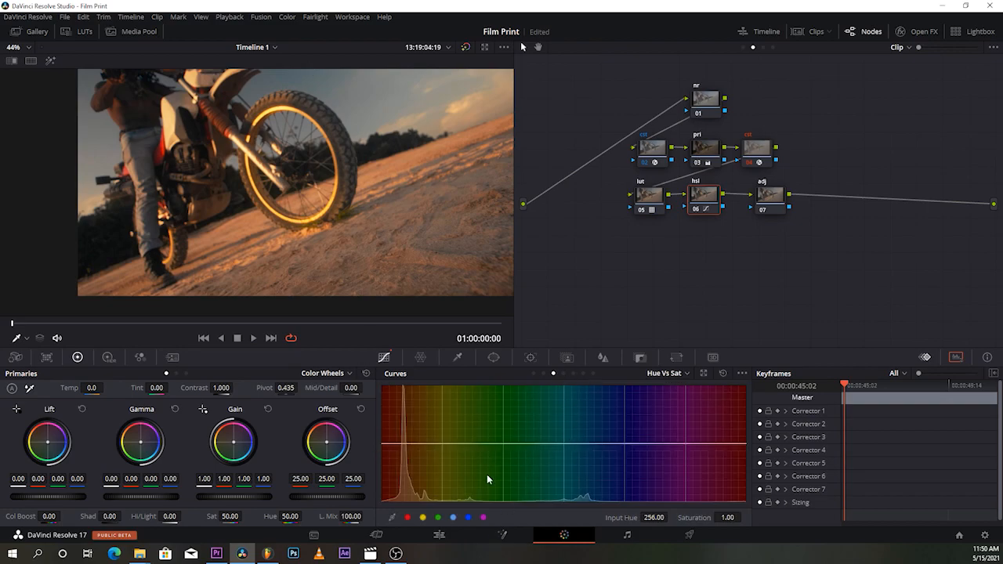
pyautogui.click(469, 518)
pyautogui.click(453, 518)
pyautogui.rightClick(563, 444)
pyautogui.moveTo(625, 445); pyautogui.dragTo(588, 420)
# - Set the adj node's contrast to 1.160 and play the start of the motorcycle clip to check it
pyautogui.click(766, 206)
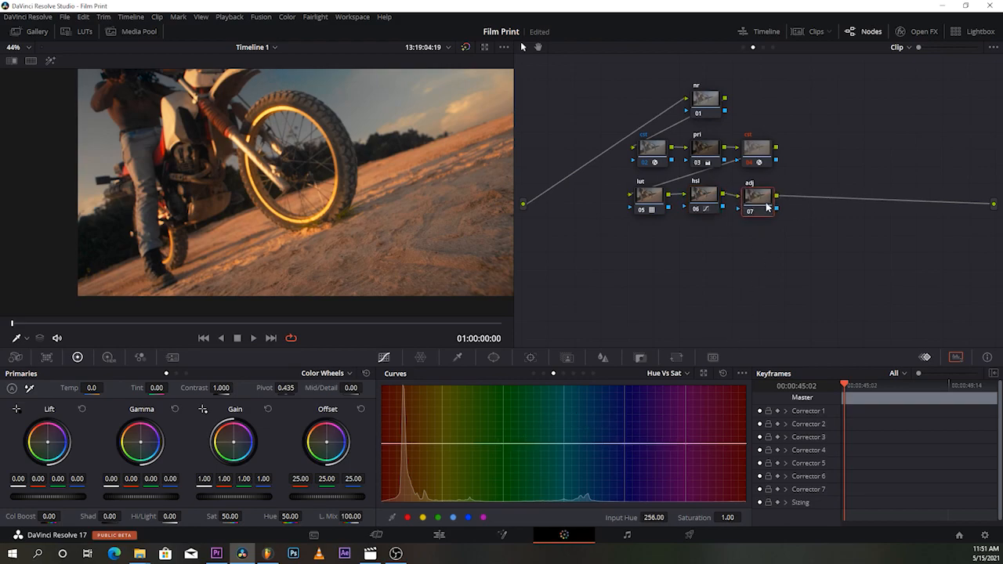
pyautogui.moveTo(236, 388); pyautogui.dragTo(246, 388)
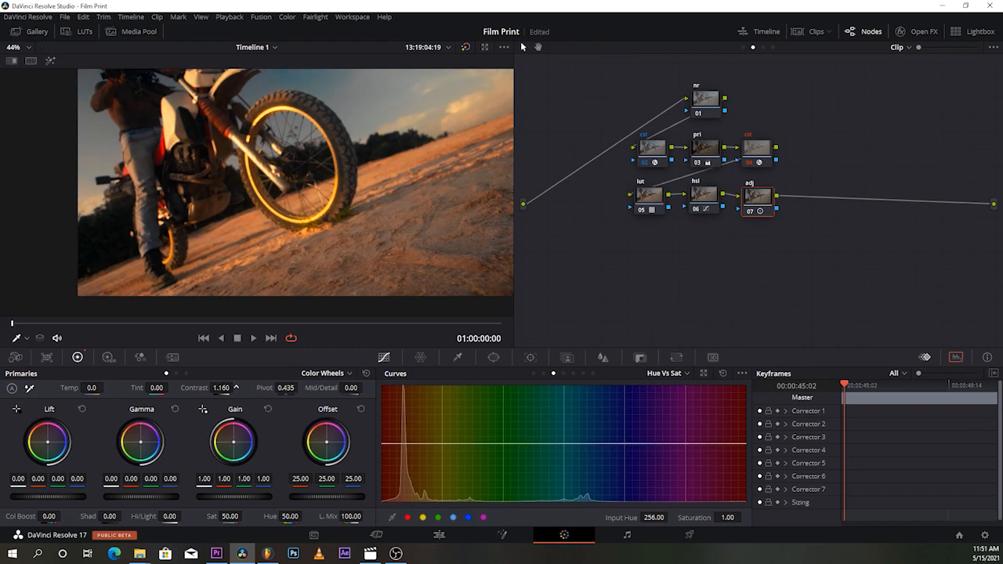
pyautogui.press('space')
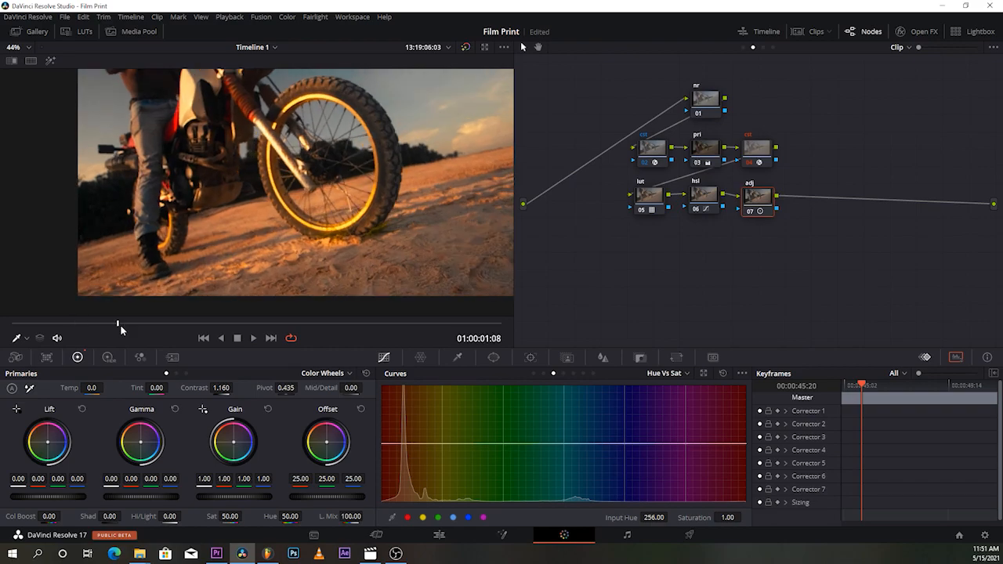
pyautogui.moveTo(53, 349); pyautogui.dragTo(3, 354)
pyautogui.press('space')
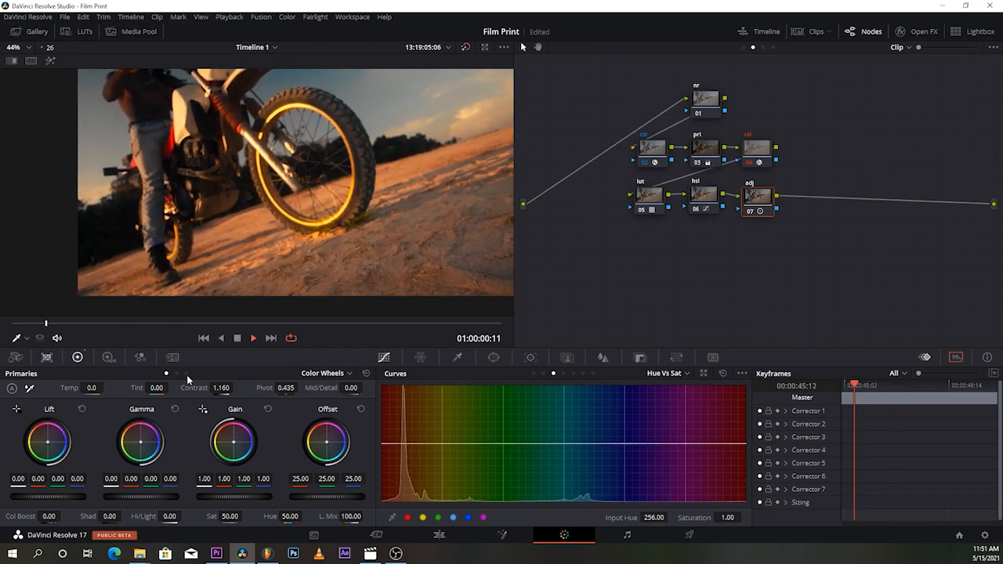
pyautogui.press('space')
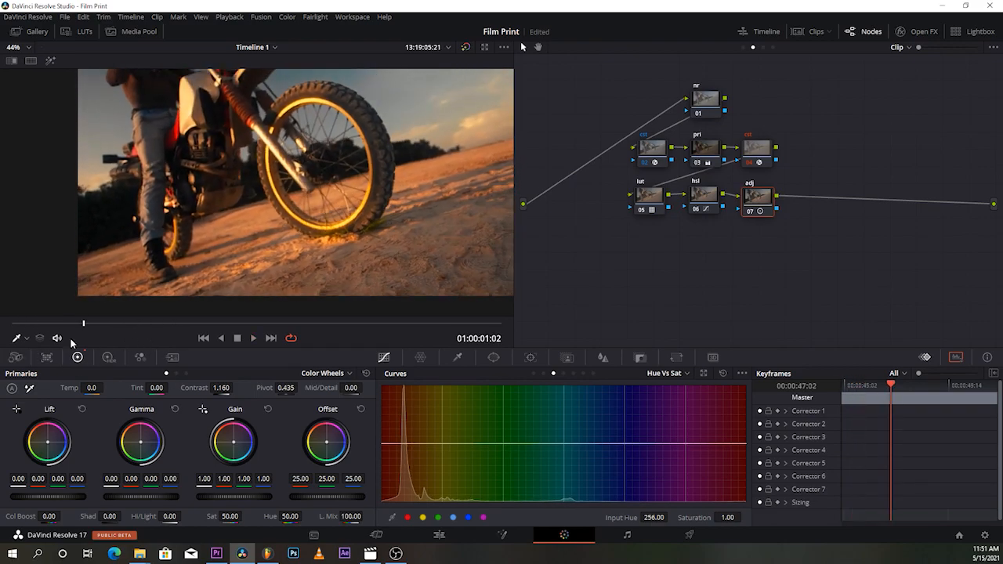
# - On the hsl node's Hue Vs Sat curve, lower the yellow point at input hue 316.00 to saturation 0.57
pyautogui.click(703, 201)
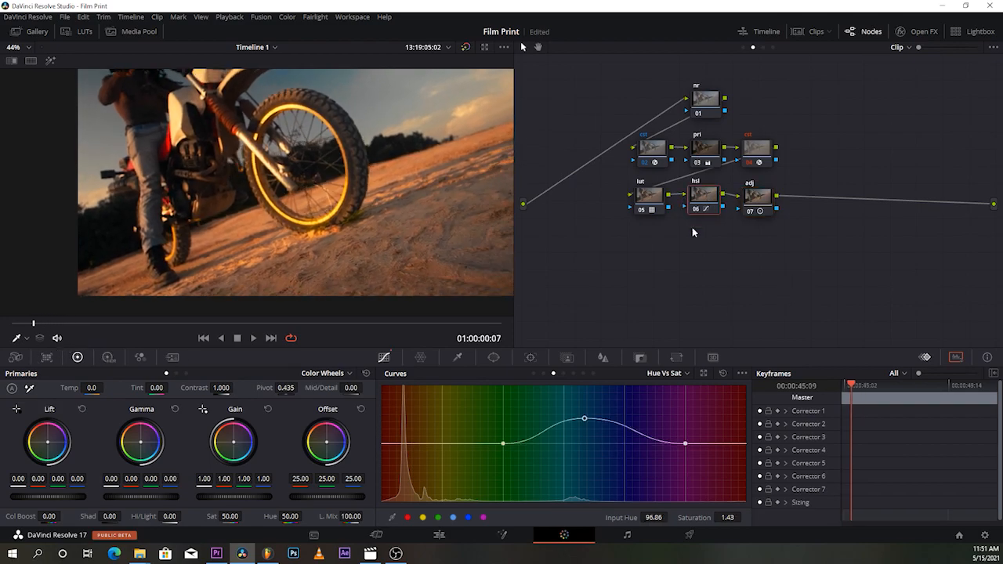
pyautogui.click(408, 517)
pyautogui.moveTo(727, 517)
pyautogui.mouseDown()
pyautogui.moveTo(687, 517)
pyautogui.moveTo(709, 517)
pyautogui.mouseUp()
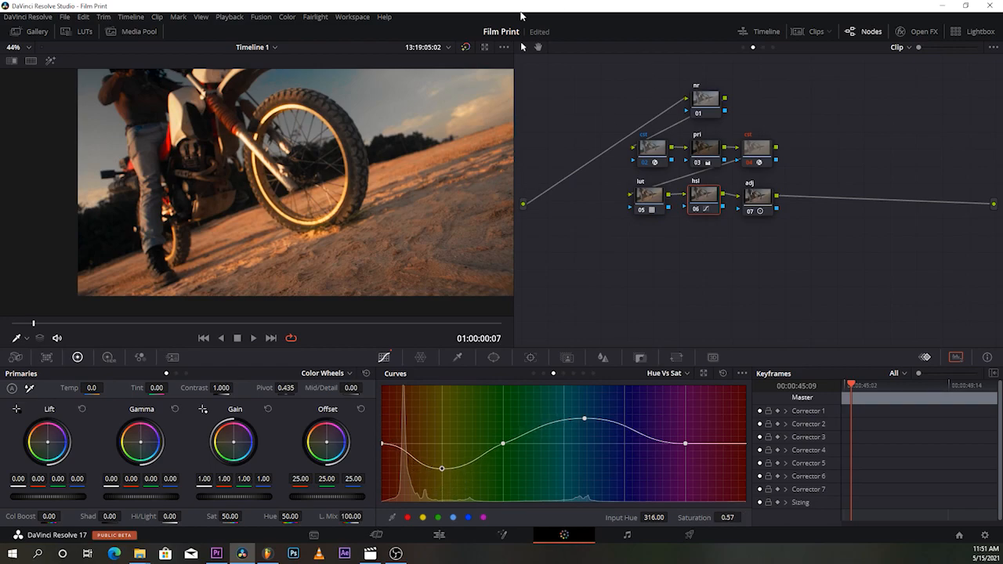
# - Compare the finished motorcycle grade with the bypassed image, review the clip full screen and leave the full-screen view
pyautogui.click(466, 48)
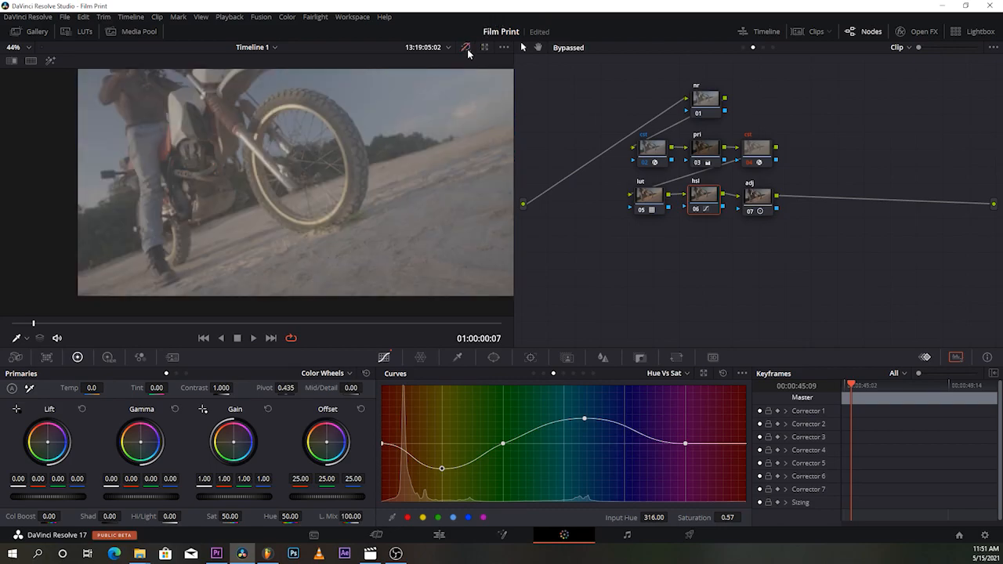
pyautogui.click(466, 48)
pyautogui.click(465, 47)
pyautogui.click(466, 48)
pyautogui.click(466, 48)
pyautogui.click(465, 48)
pyautogui.click(468, 50)
pyautogui.click(468, 50)
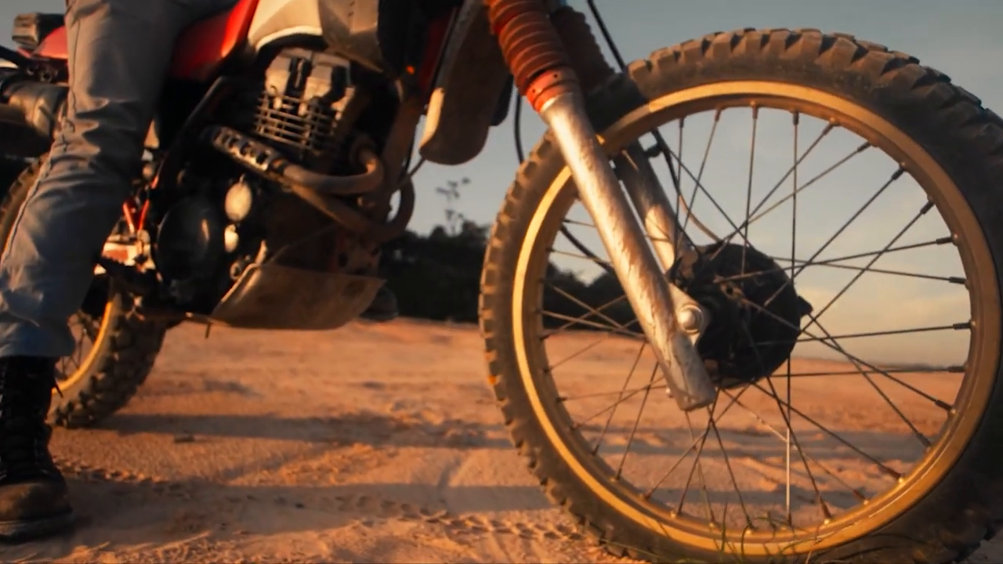
pyautogui.moveTo(334, 544)
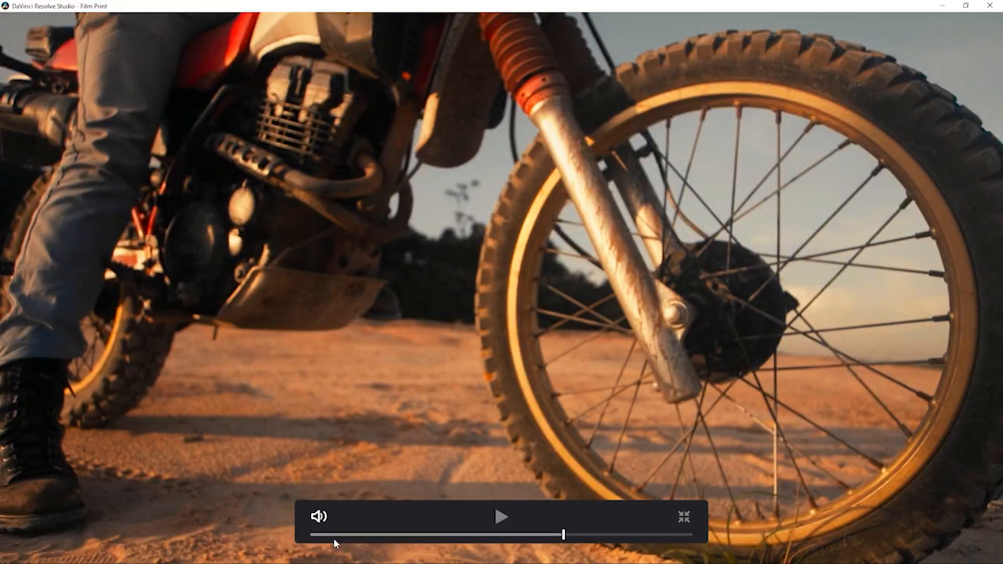
pyautogui.press('Escape')
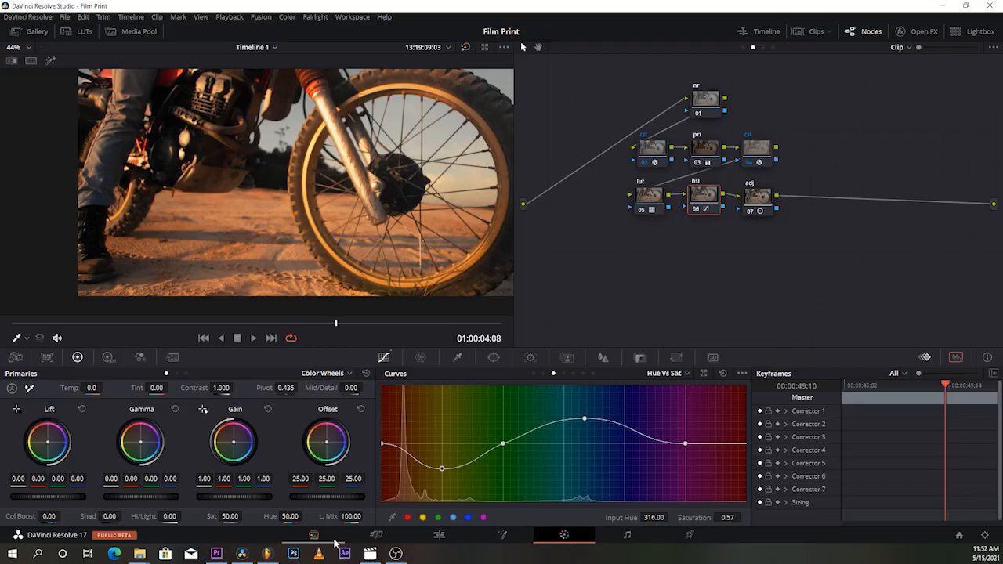